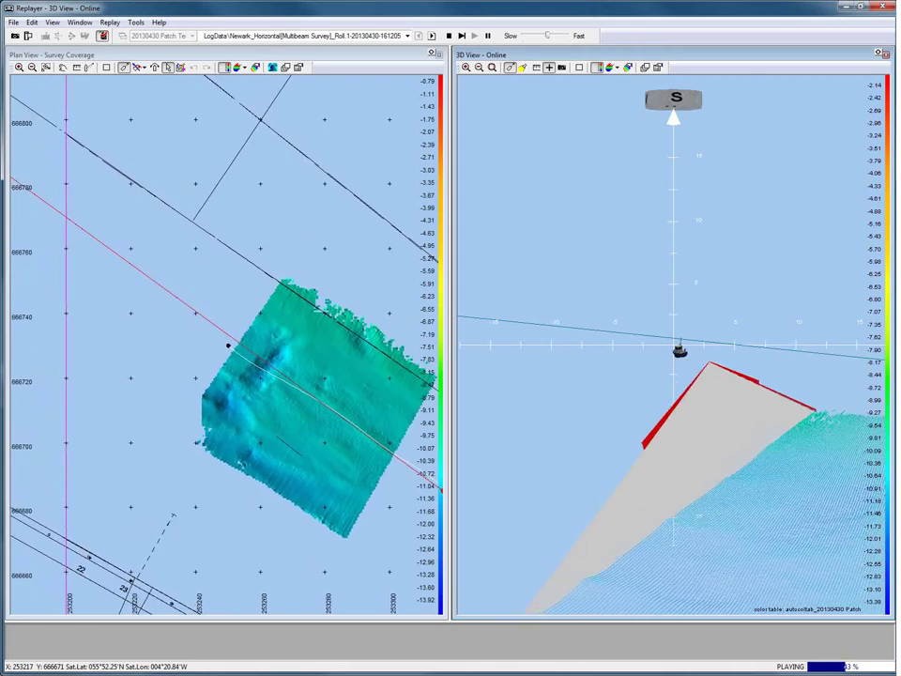
# - Examine the replayed roll lines and their seabed coverage in the plan and 3D views
pyautogui.scroll(-3, 716, 509)
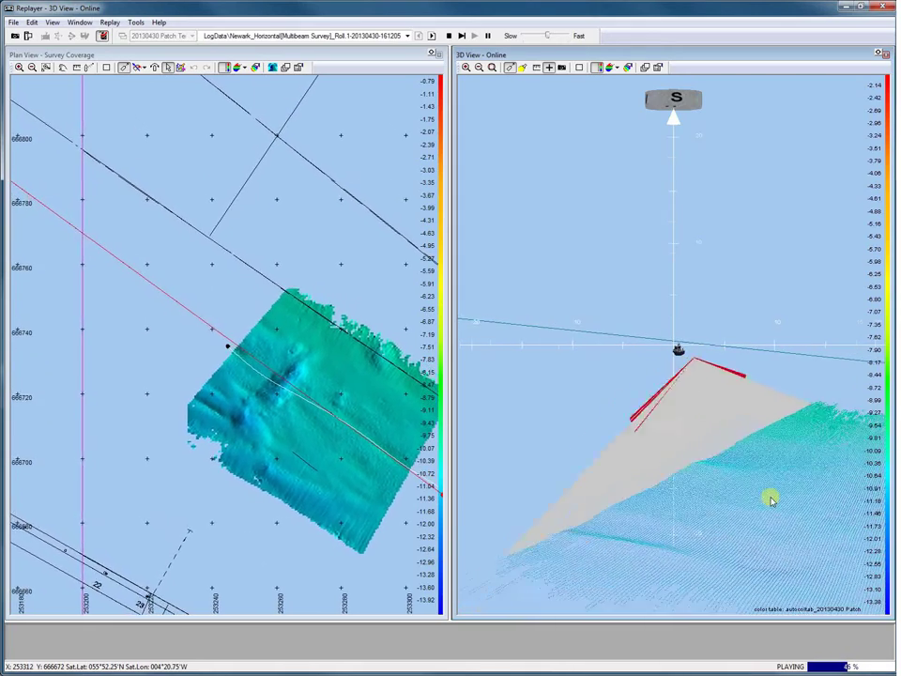
pyautogui.scroll(-2, 769, 496)
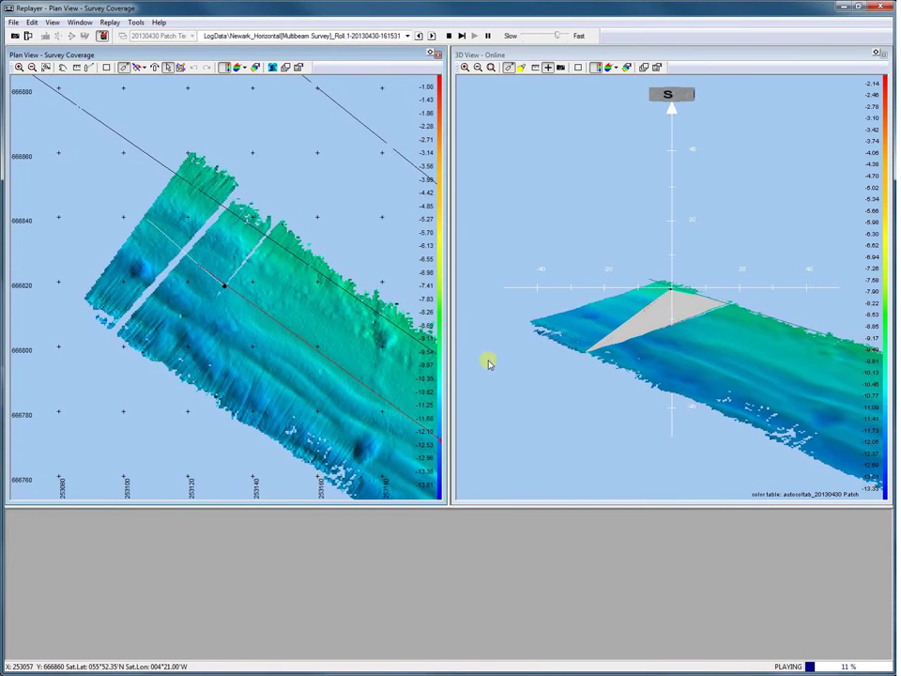
pyautogui.moveTo(855, 415)
pyautogui.mouseDown()
pyautogui.moveTo(825, 398)
pyautogui.moveTo(728, 409)
pyautogui.moveTo(827, 376)
pyautogui.moveTo(553, 362)
pyautogui.moveTo(370, 318)
pyautogui.moveTo(262, 316)
pyautogui.moveTo(258, 323)
pyautogui.mouseUp()
pyautogui.click(258, 324)
pyautogui.scroll(2, 258, 324)
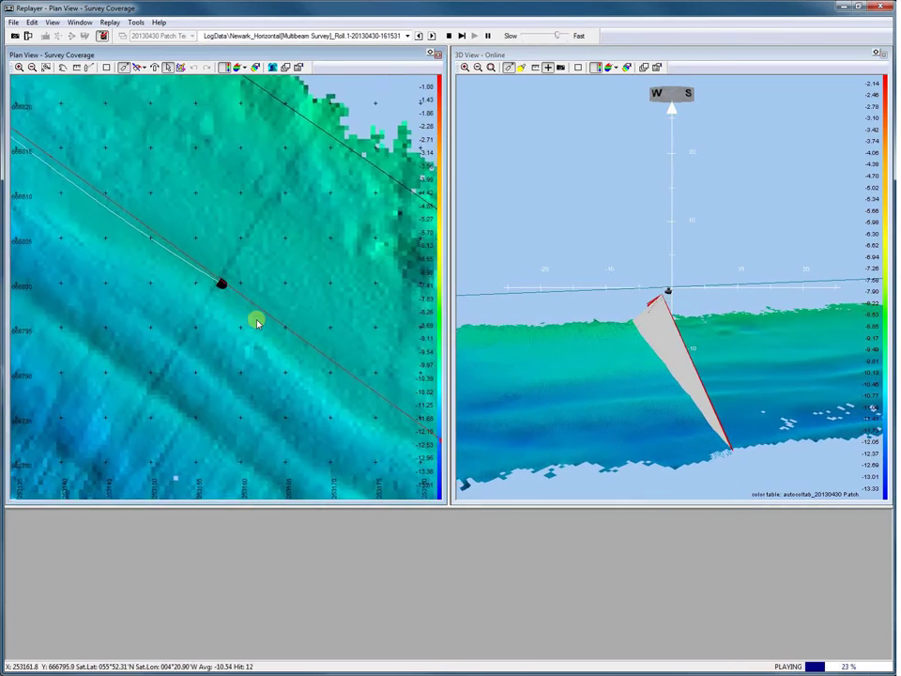
pyautogui.scroll(-2, 258, 324)
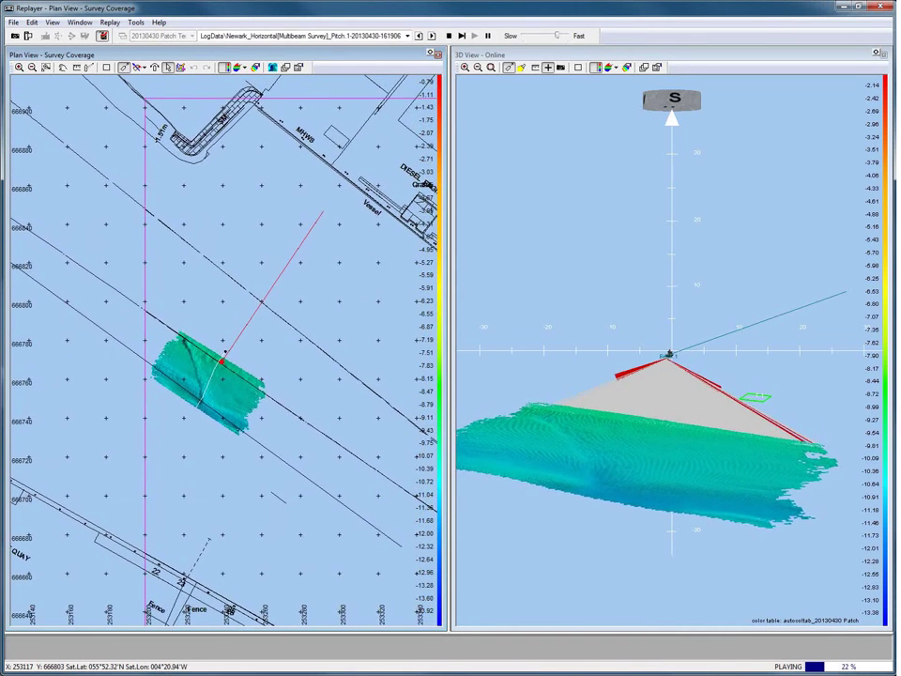
# - Accept the speed of sound alerts and examine the replayed pitch lines from several angles in the plan and 3D views
pyautogui.moveTo(780, 453); pyautogui.dragTo(741, 460)
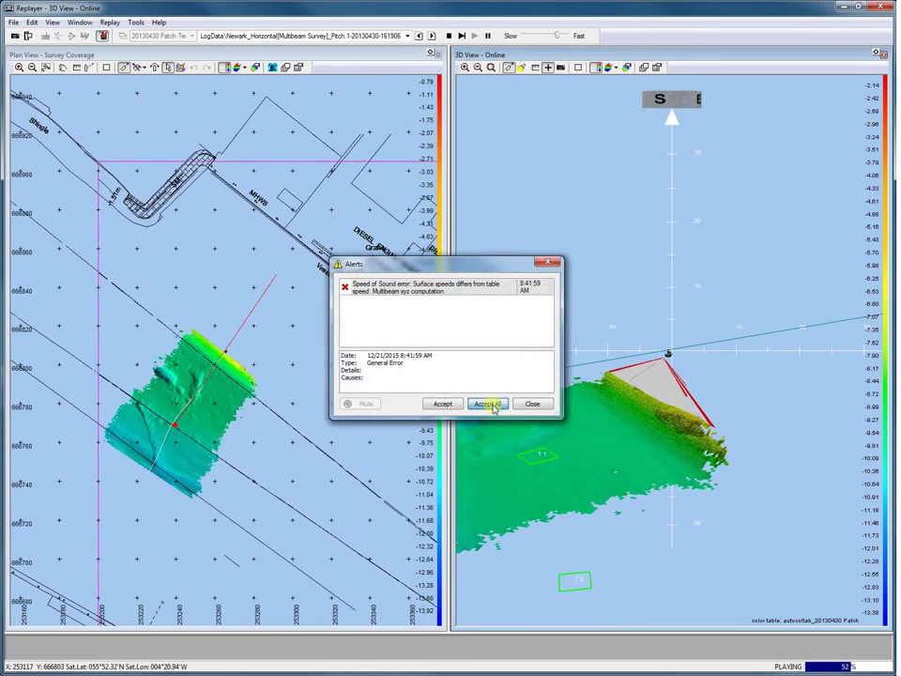
pyautogui.click(487, 404)
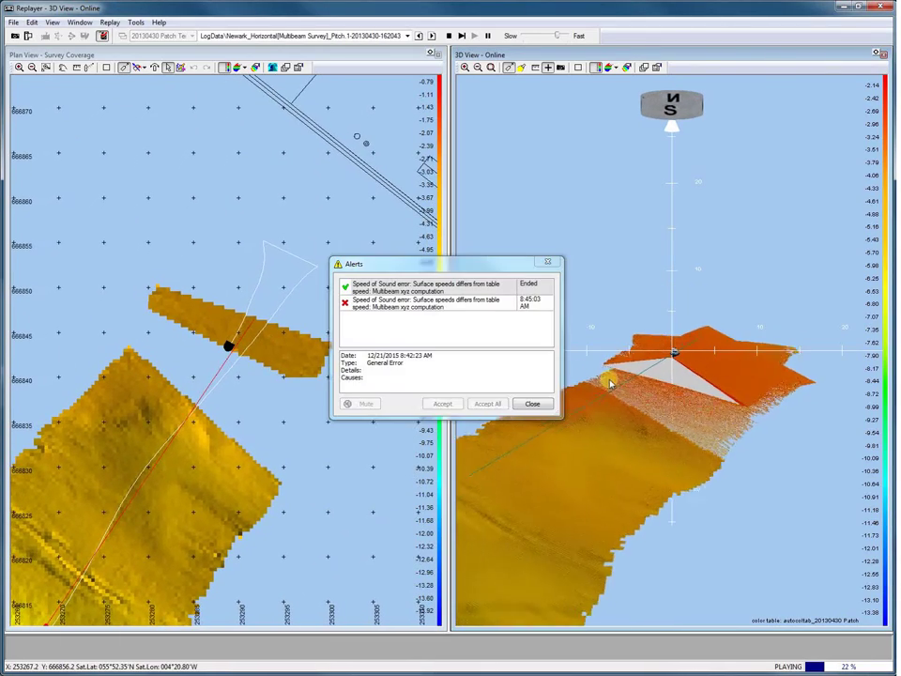
pyautogui.click(486, 403)
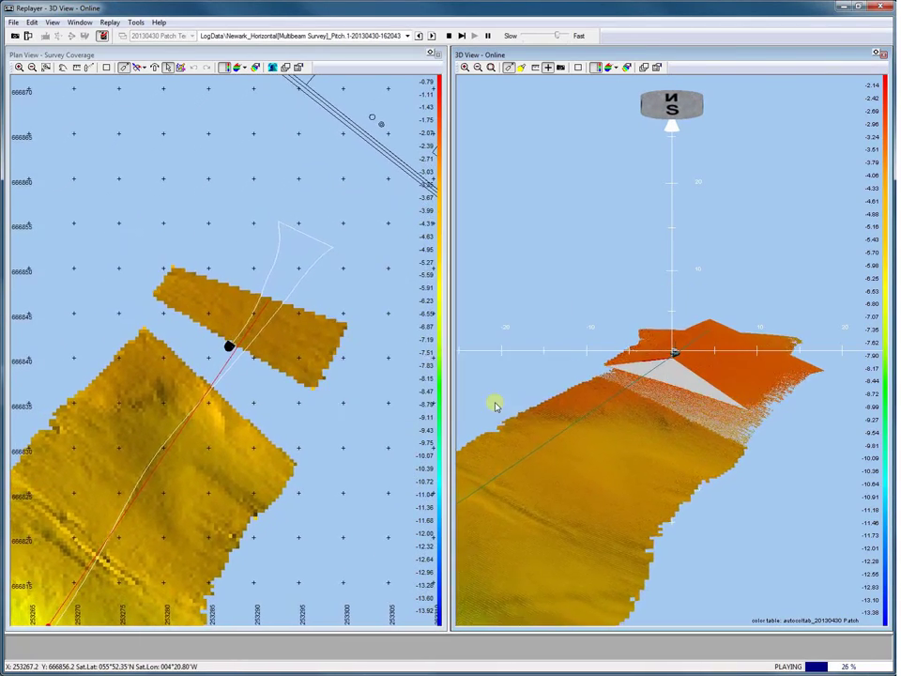
pyautogui.moveTo(497, 399); pyautogui.dragTo(624, 410)
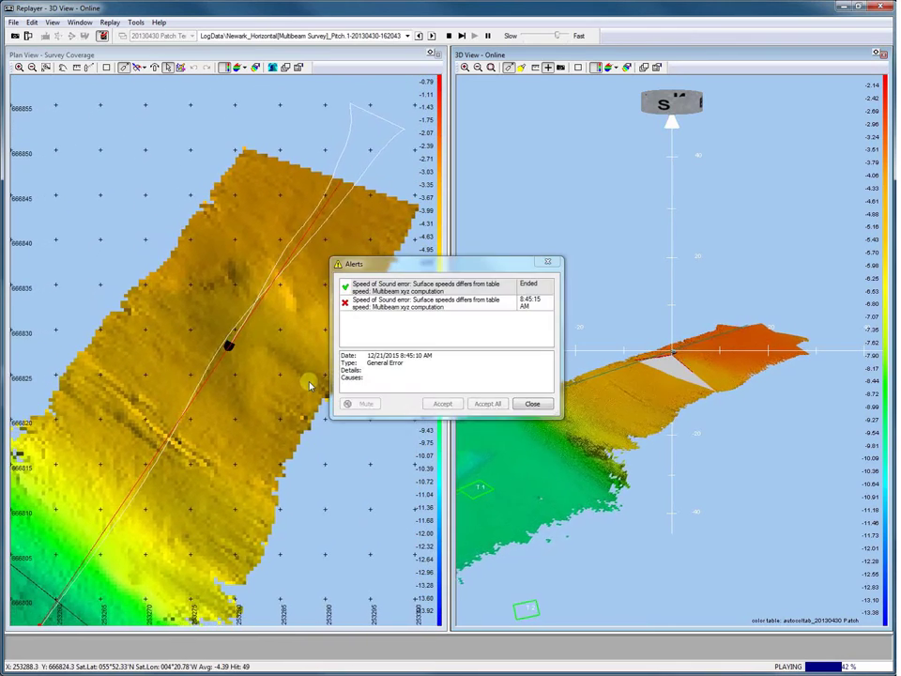
pyautogui.moveTo(493, 262); pyautogui.dragTo(573, 455)
pyautogui.click(578, 592)
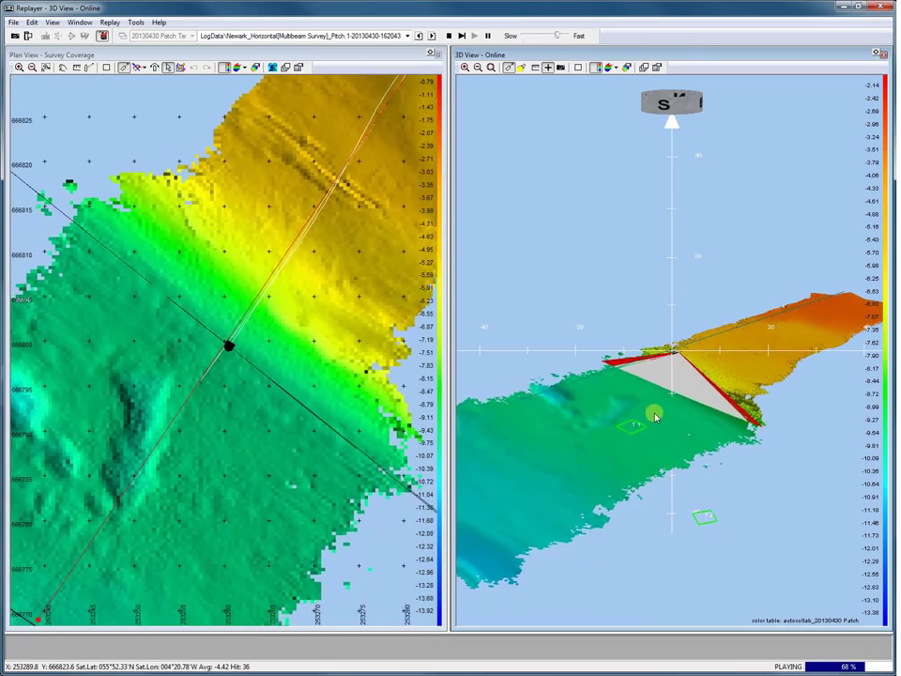
pyautogui.moveTo(667, 427); pyautogui.dragTo(589, 421)
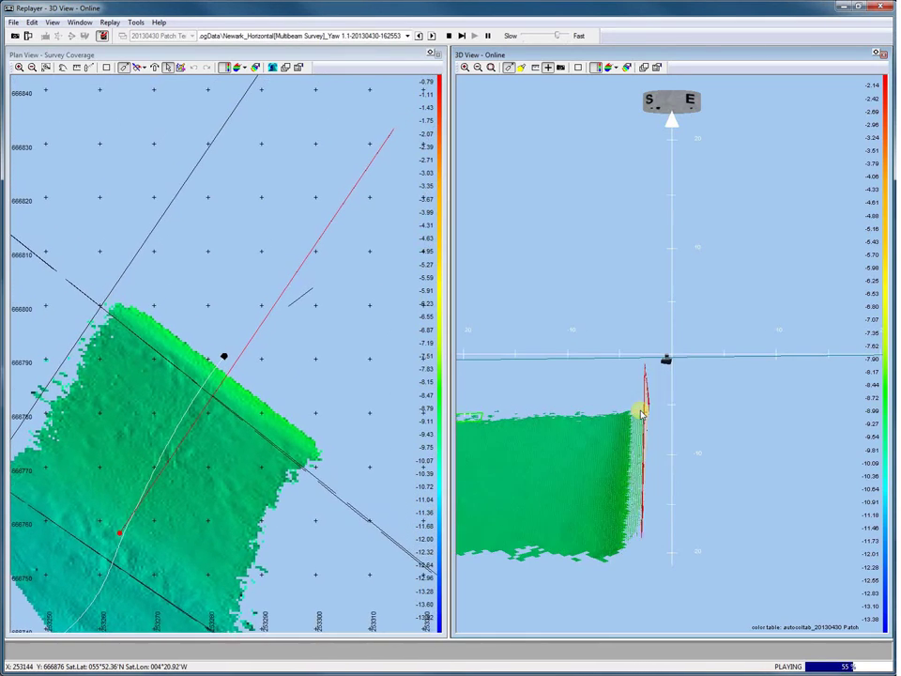
# - Examine the replayed yaw lines from different angles in the 3D view
pyautogui.moveTo(643, 415); pyautogui.dragTo(672, 409)
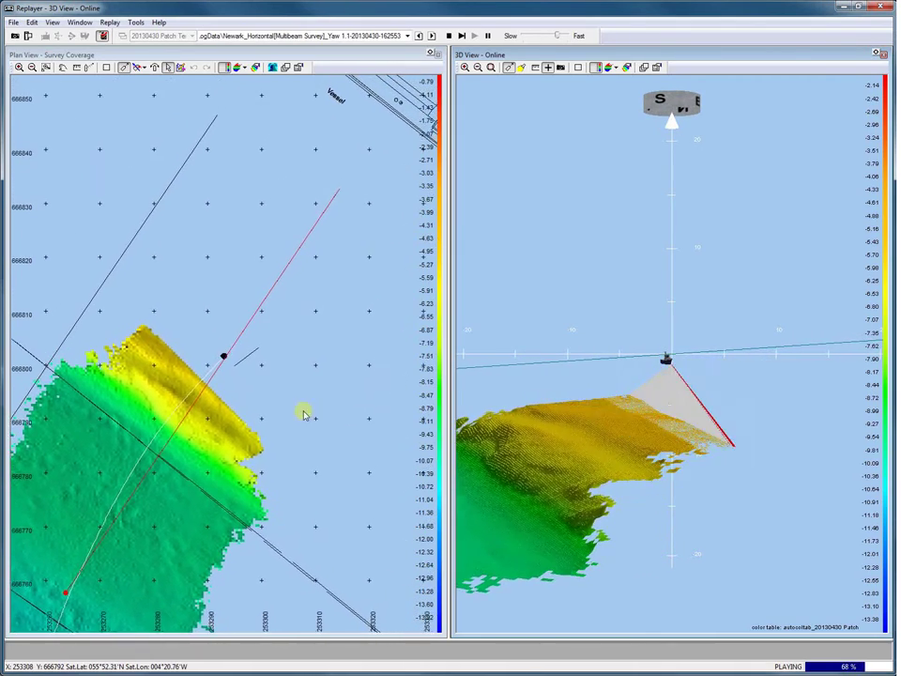
pyautogui.click(273, 421)
pyautogui.moveTo(760, 394); pyautogui.dragTo(729, 395)
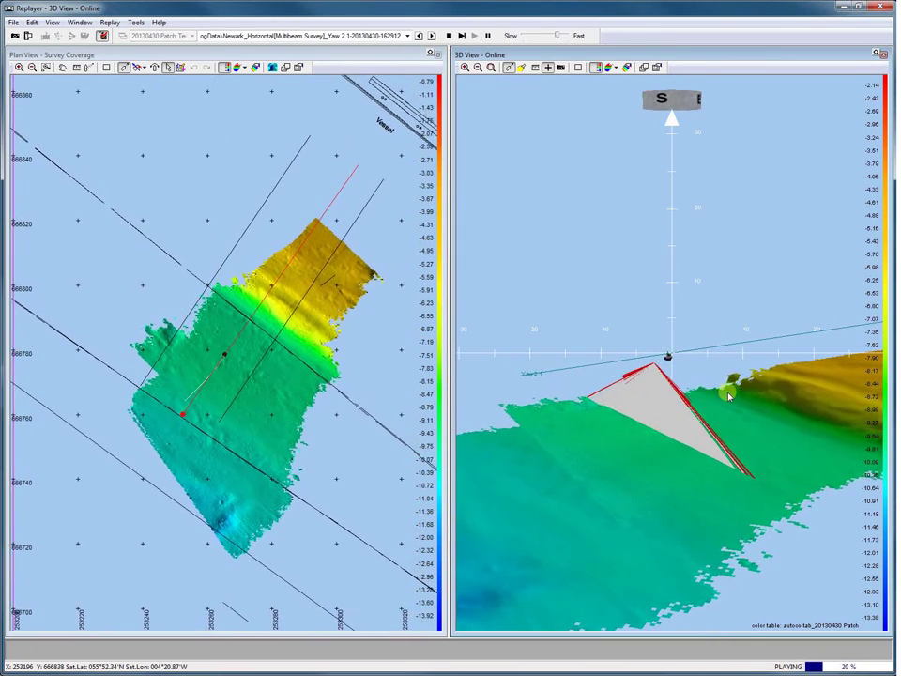
pyautogui.moveTo(729, 395); pyautogui.dragTo(460, 381)
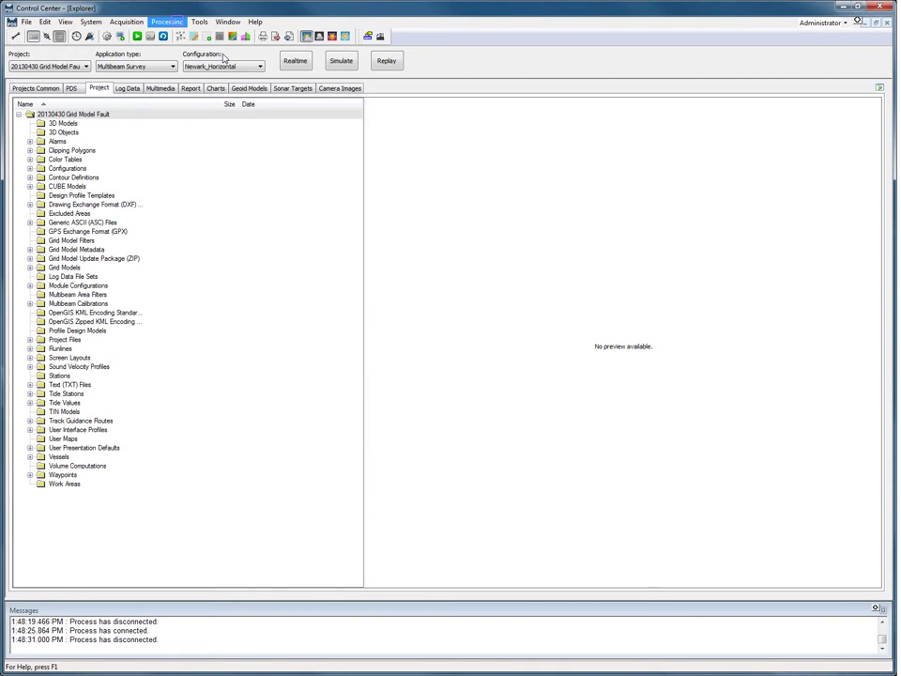
# - Start the multibeam Calibration from the Control Center and create a new file set named calibration1
pyautogui.click(177, 23)
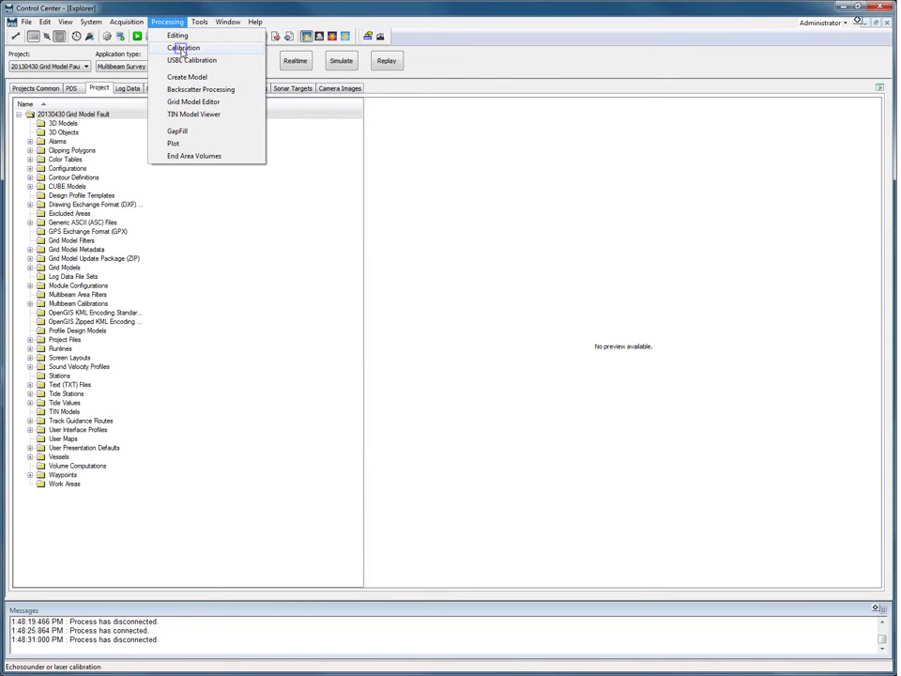
pyautogui.click(183, 49)
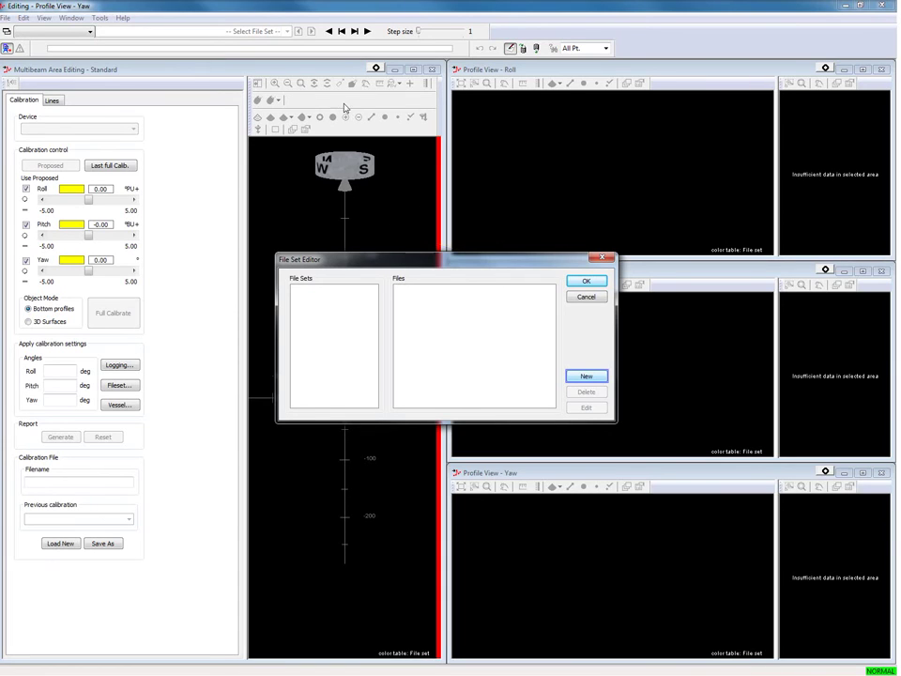
pyautogui.click(580, 376)
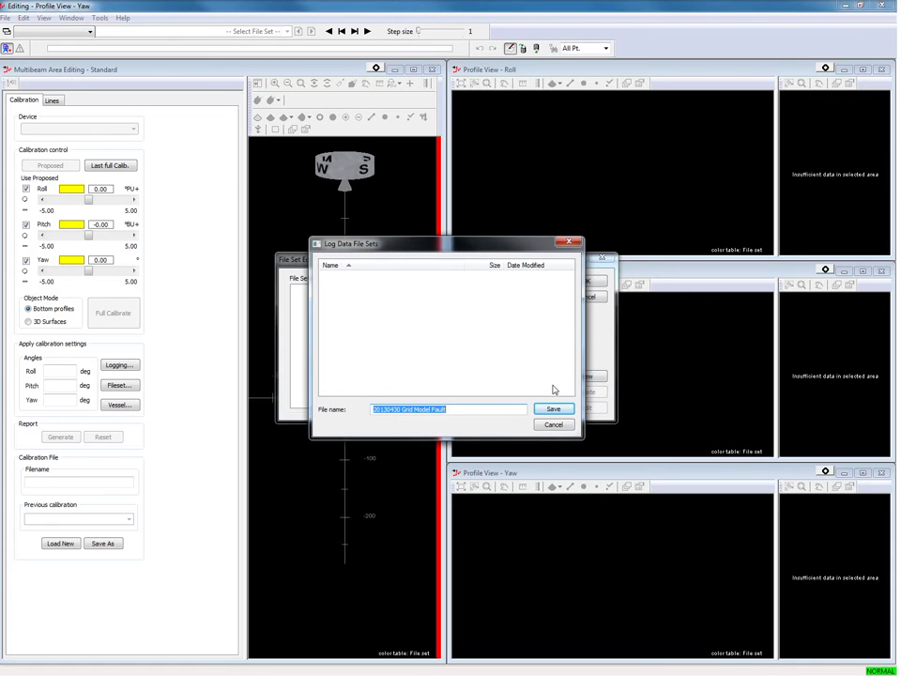
pyautogui.press('BackSpace')
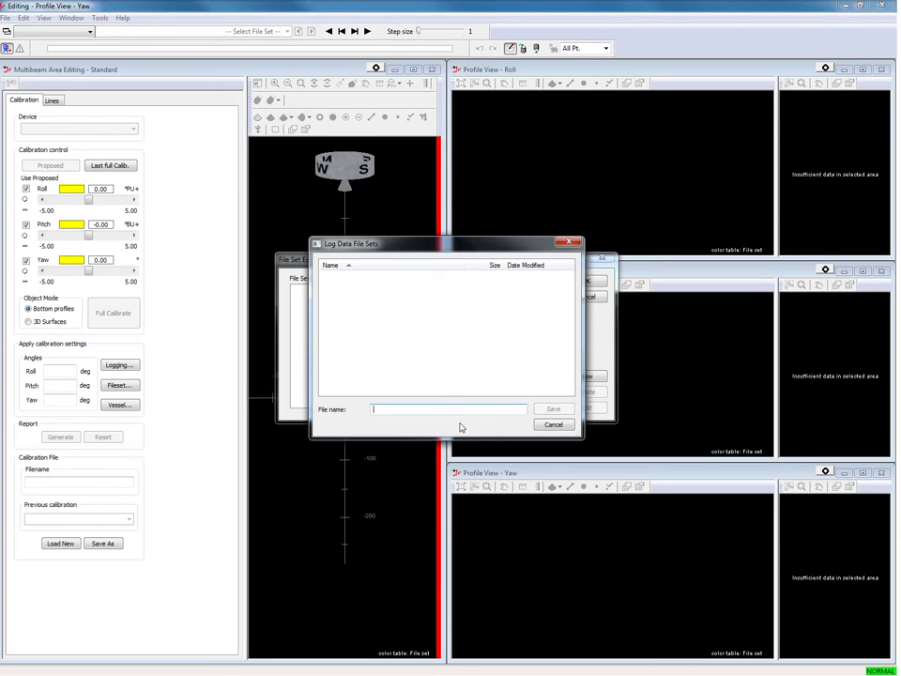
pyautogui.write('calibration1')
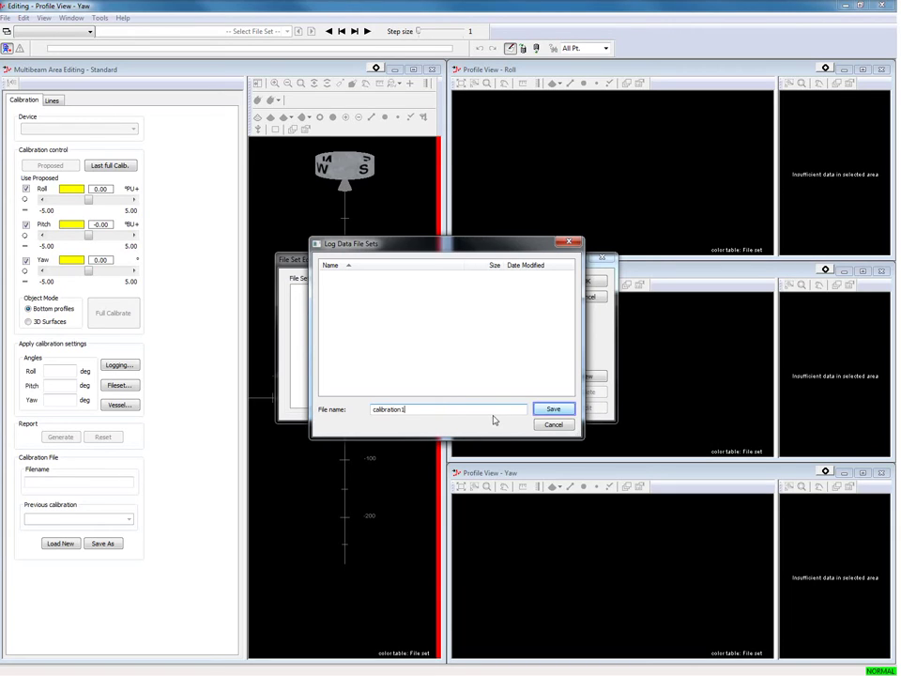
pyautogui.click(541, 414)
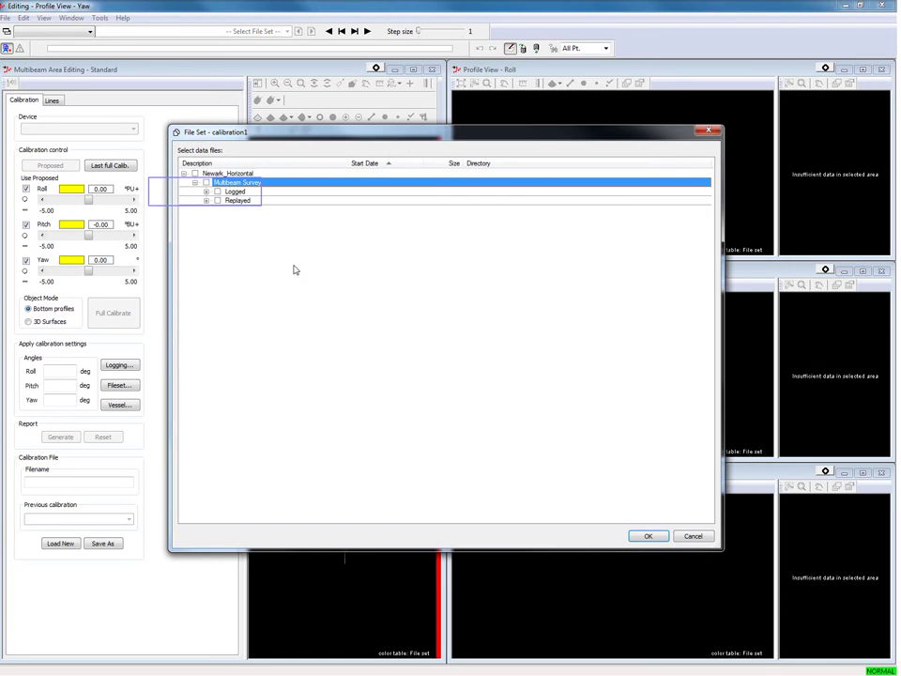
# - Add the logged files Roll.1 (both), Pitch.1 (both) and Yaw 1.1 through Yaw 4.1 to the calibration1 file set and load it
pyautogui.click(206, 192)
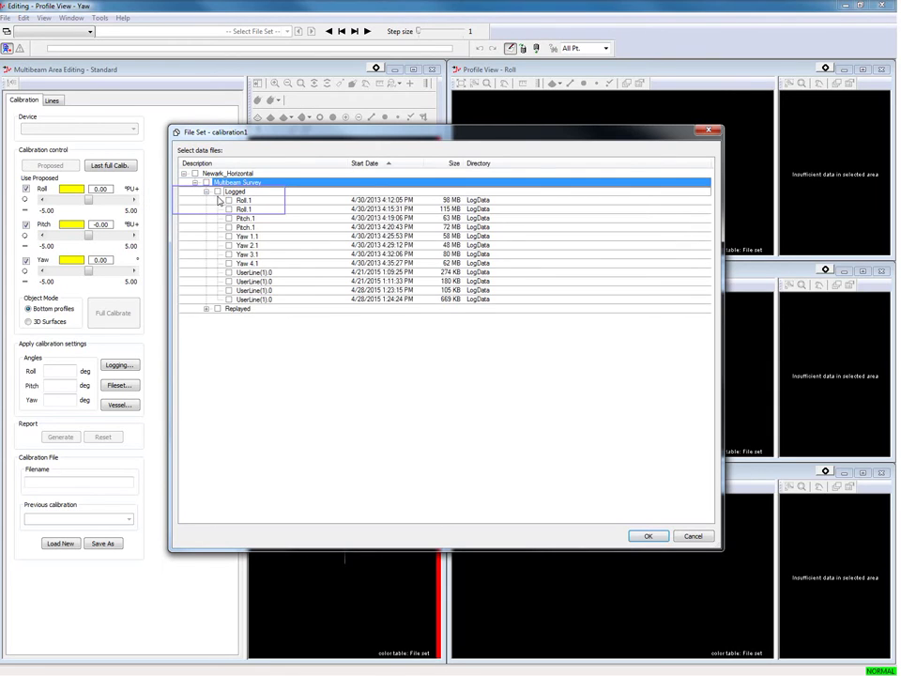
pyautogui.click(228, 201)
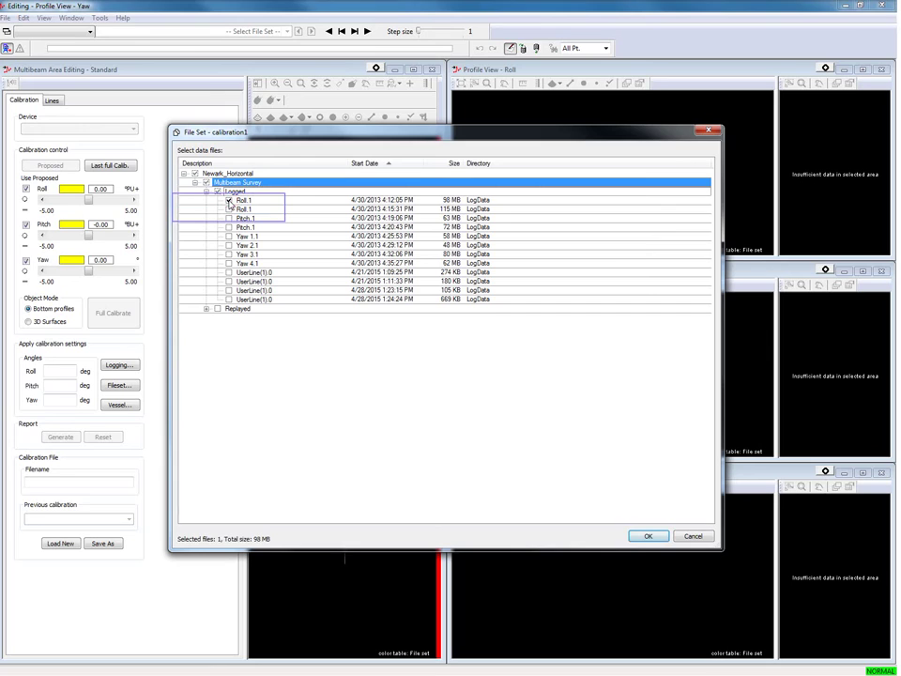
pyautogui.click(228, 209)
pyautogui.click(228, 218)
pyautogui.click(228, 226)
pyautogui.click(228, 236)
pyautogui.click(228, 244)
pyautogui.click(228, 253)
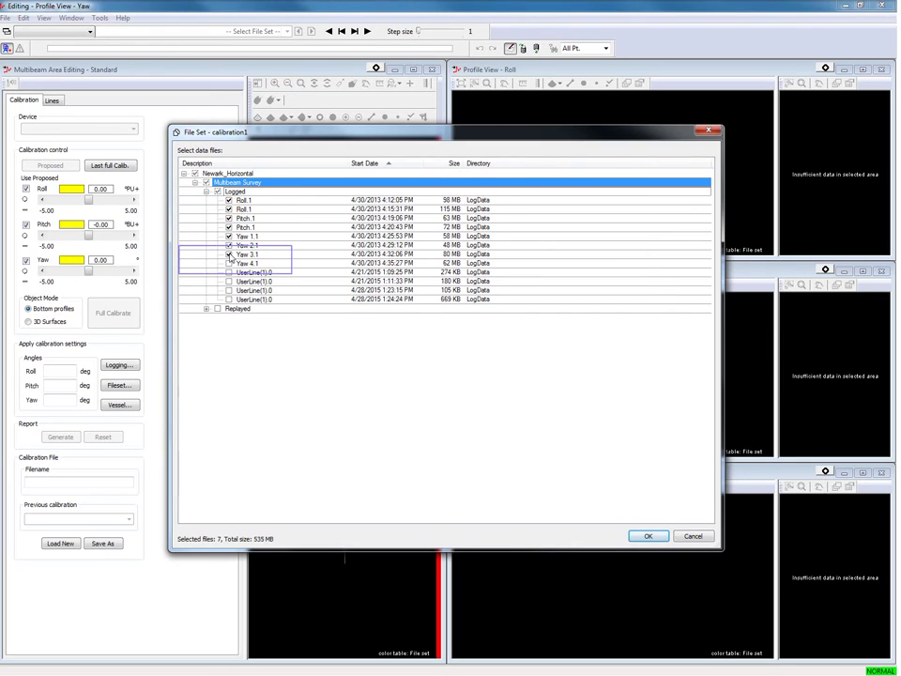
pyautogui.click(228, 263)
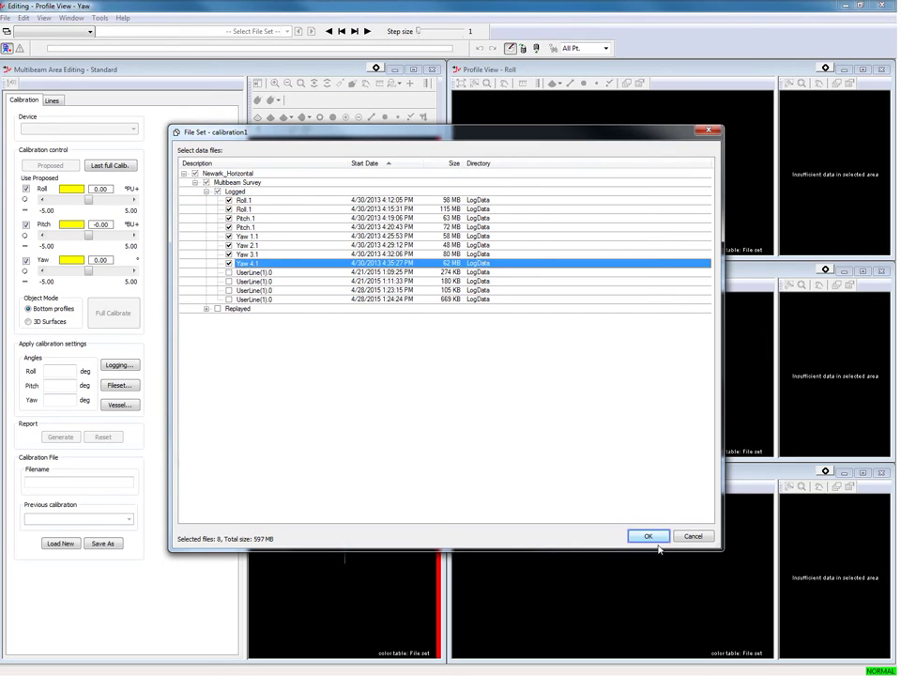
pyautogui.click(650, 537)
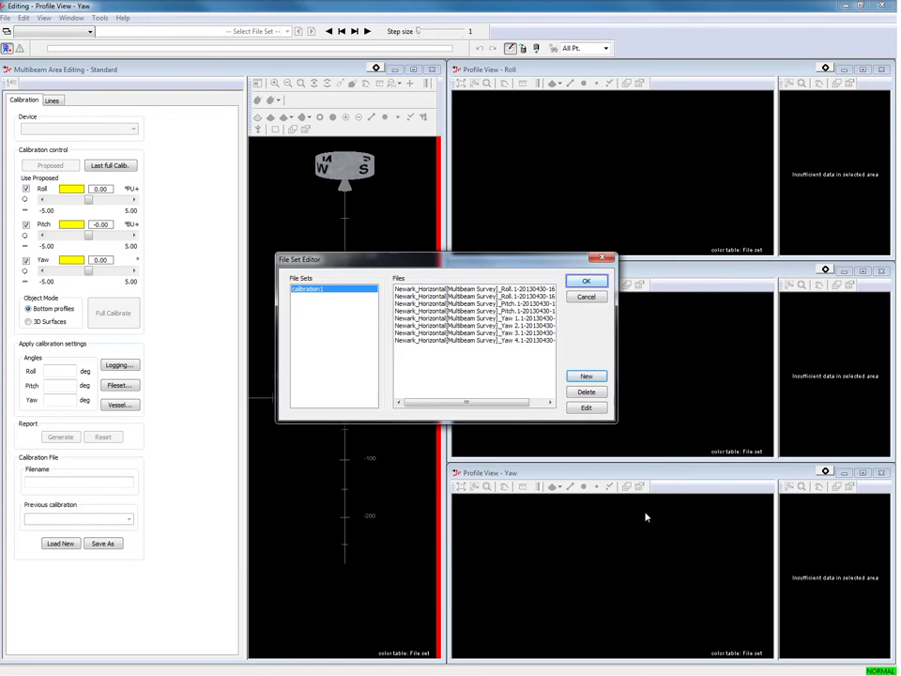
pyautogui.click(586, 280)
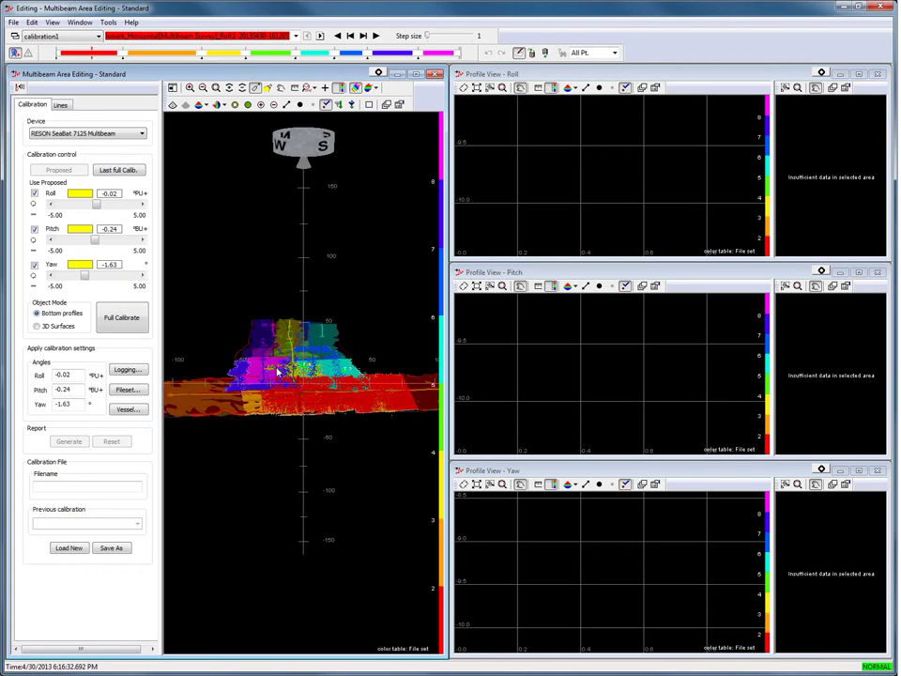
# - Review the loaded survey lines in 3D and the lines assigned to the roll, pitch and yaw calibration
pyautogui.moveTo(277, 371); pyautogui.dragTo(296, 362)
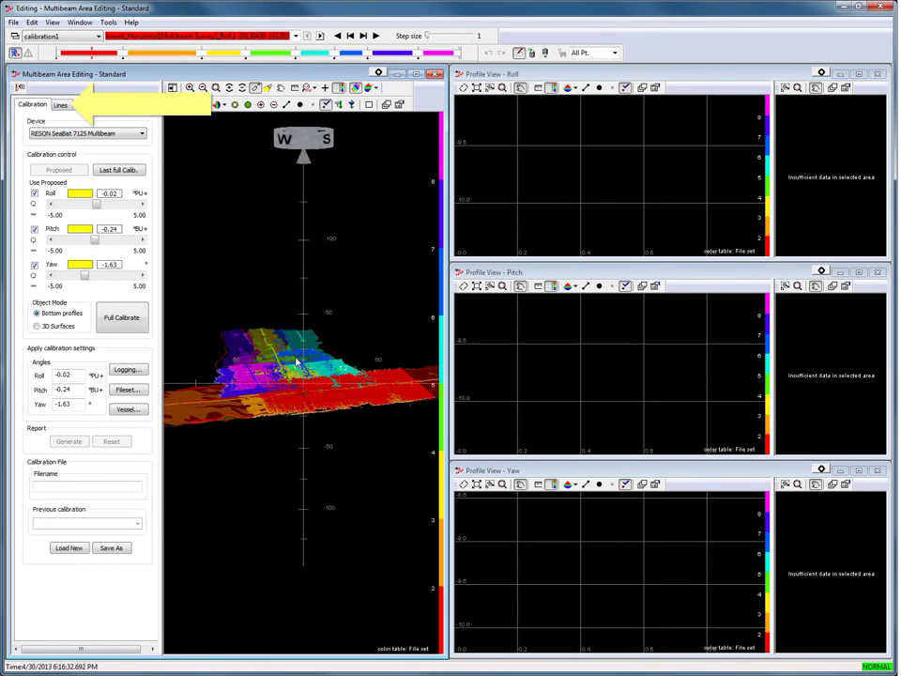
pyautogui.moveTo(297, 363); pyautogui.dragTo(290, 378)
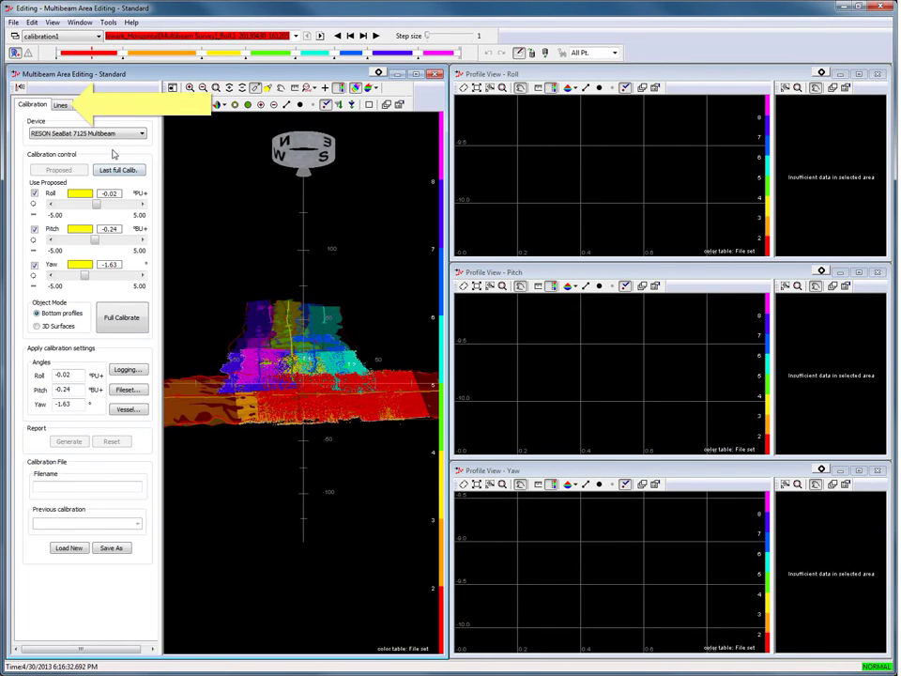
pyautogui.click(62, 106)
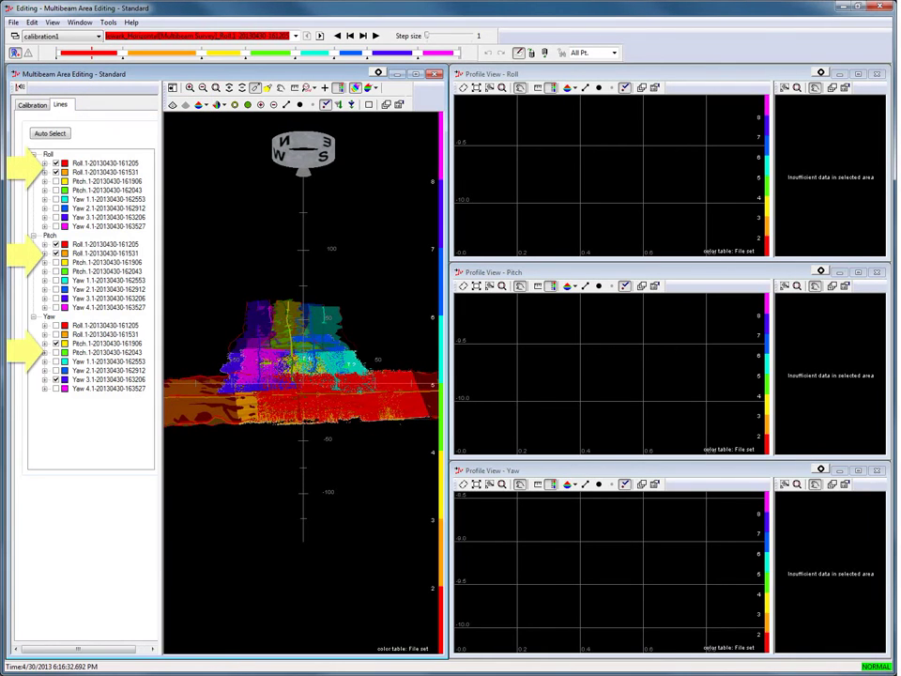
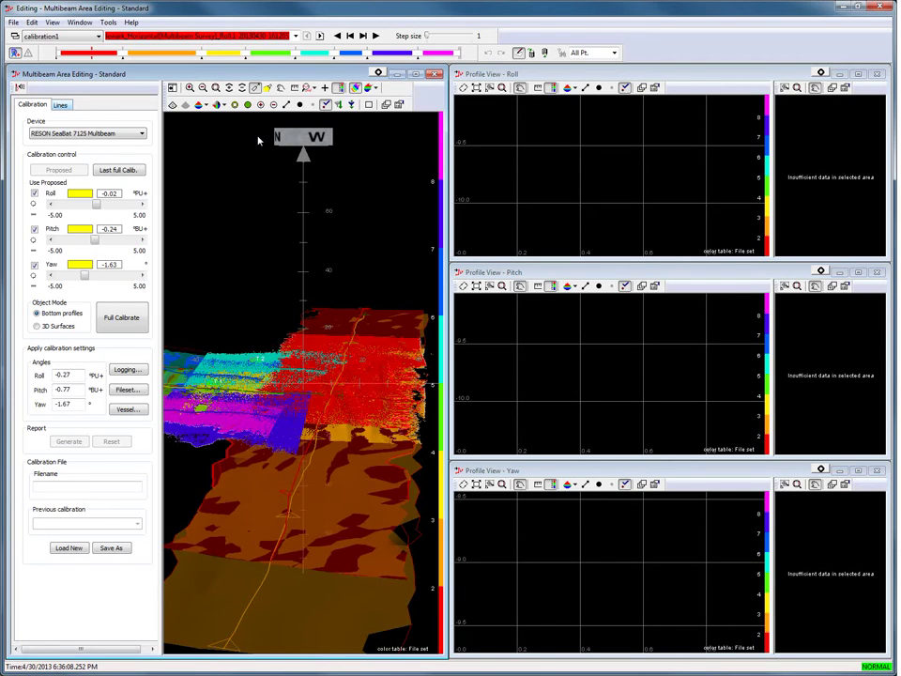
pyautogui.click(64, 107)
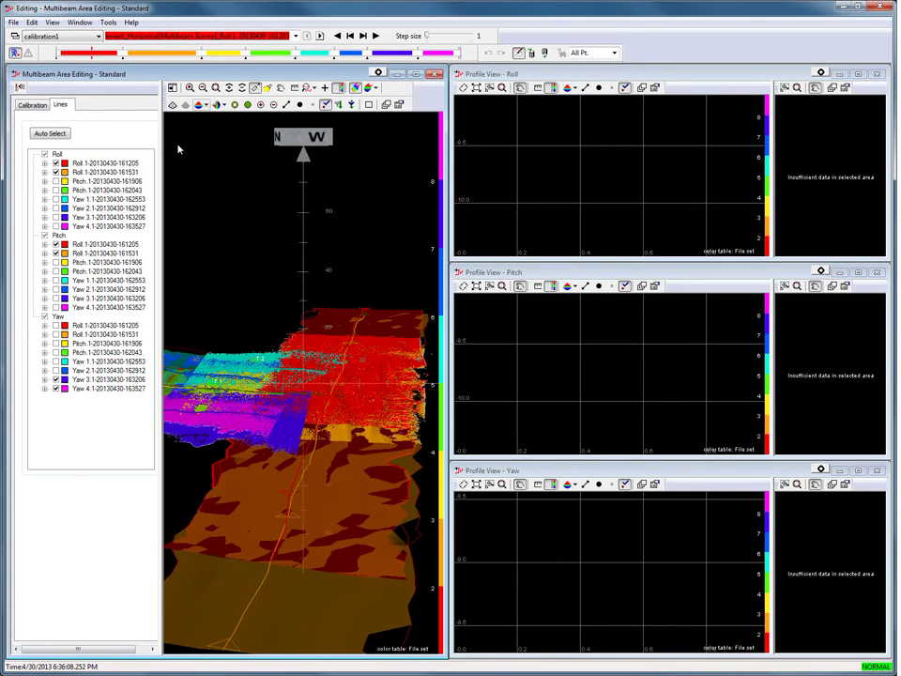
# - Colour the soundings by Depth, restore the File Set colouring, and return to the calibration settings
pyautogui.click(204, 104)
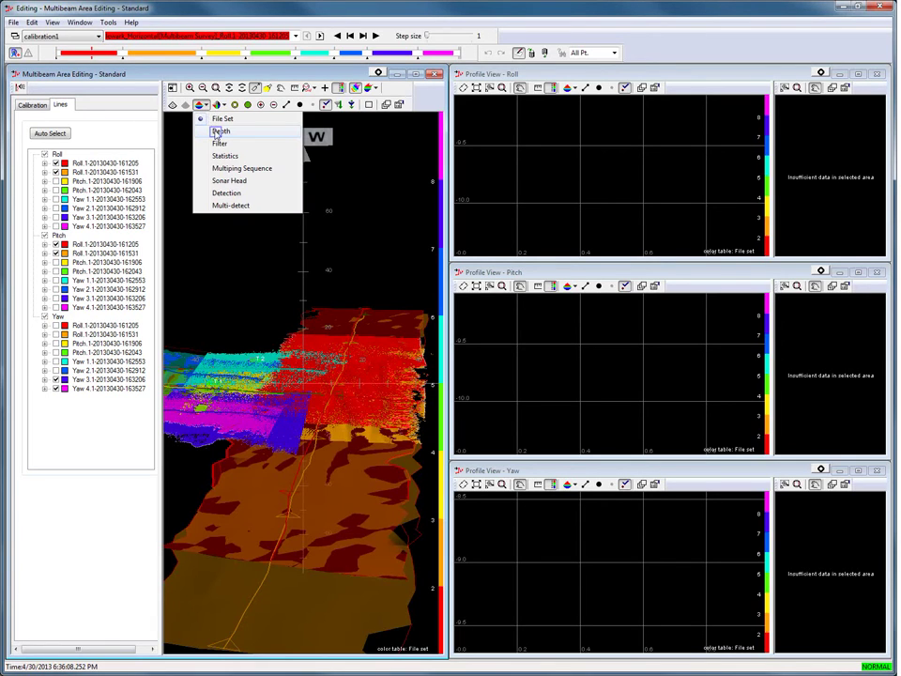
pyautogui.click(220, 131)
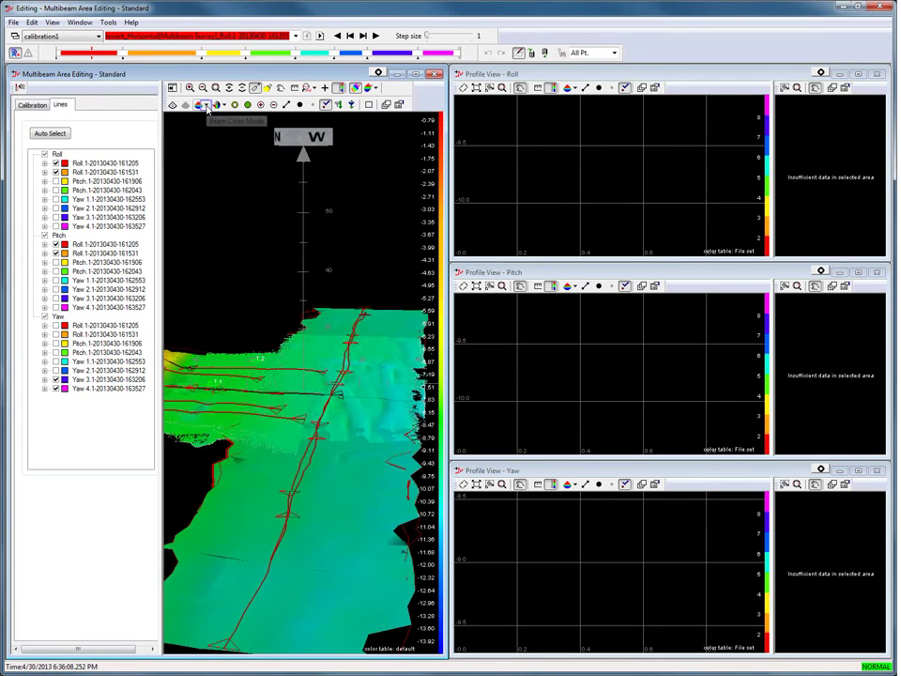
pyautogui.click(207, 106)
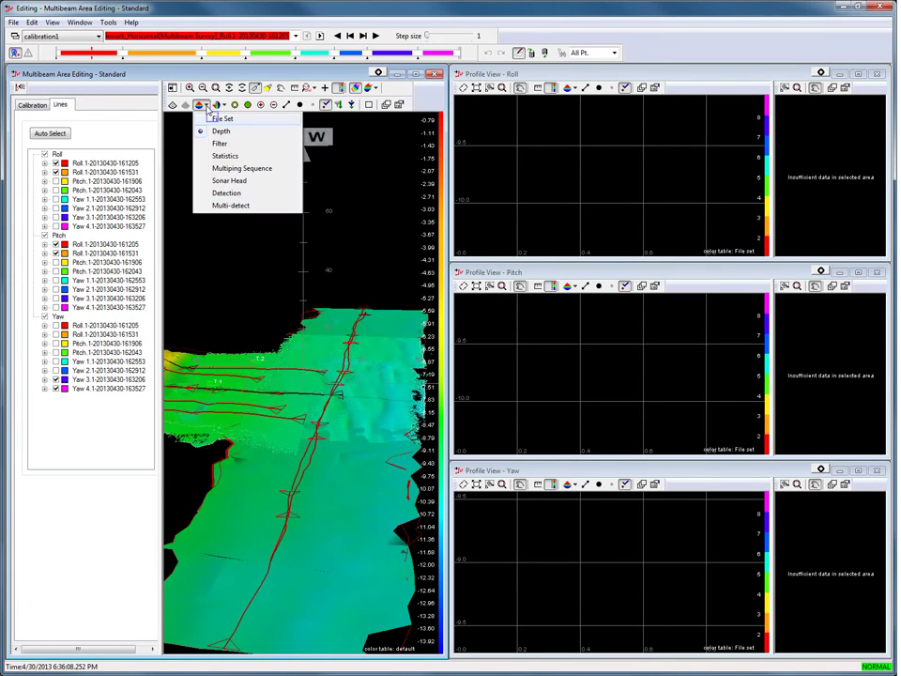
pyautogui.click(214, 119)
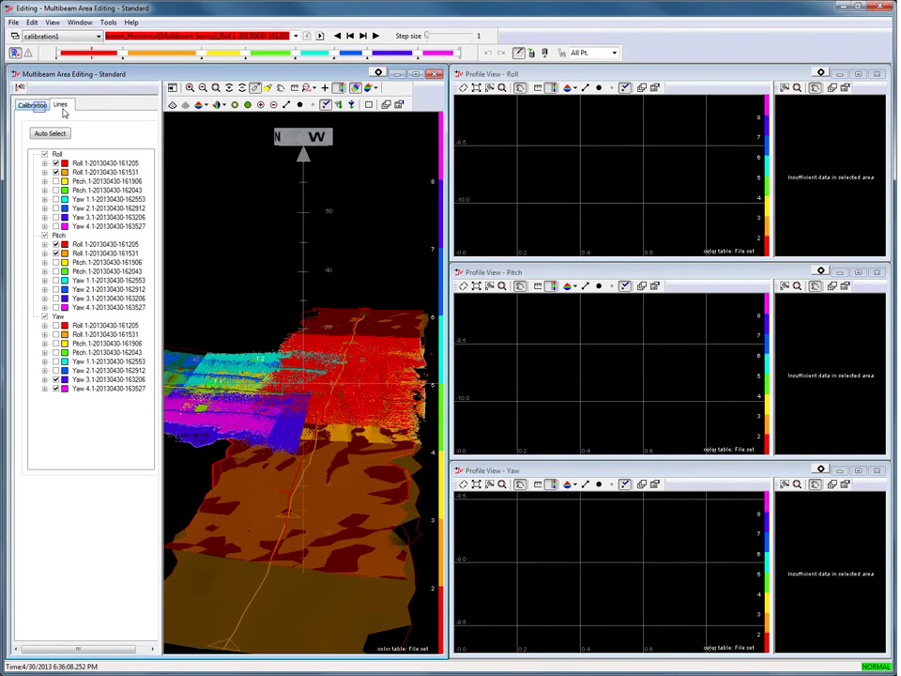
pyautogui.click(37, 107)
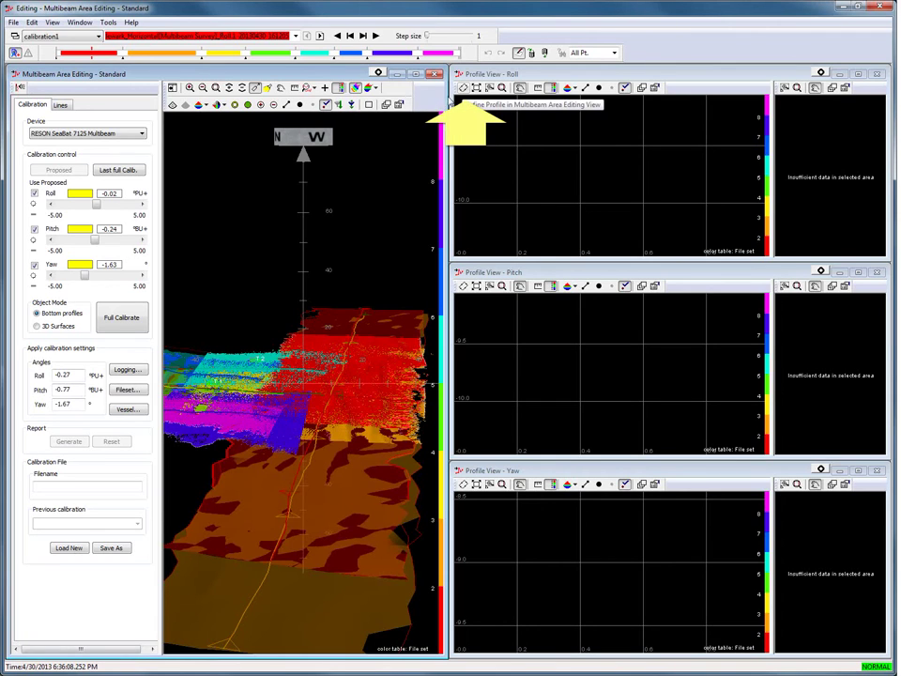
# - Define the roll calibration profile across the two overlapping Roll.1 lines in the area view
pyautogui.click(462, 89)
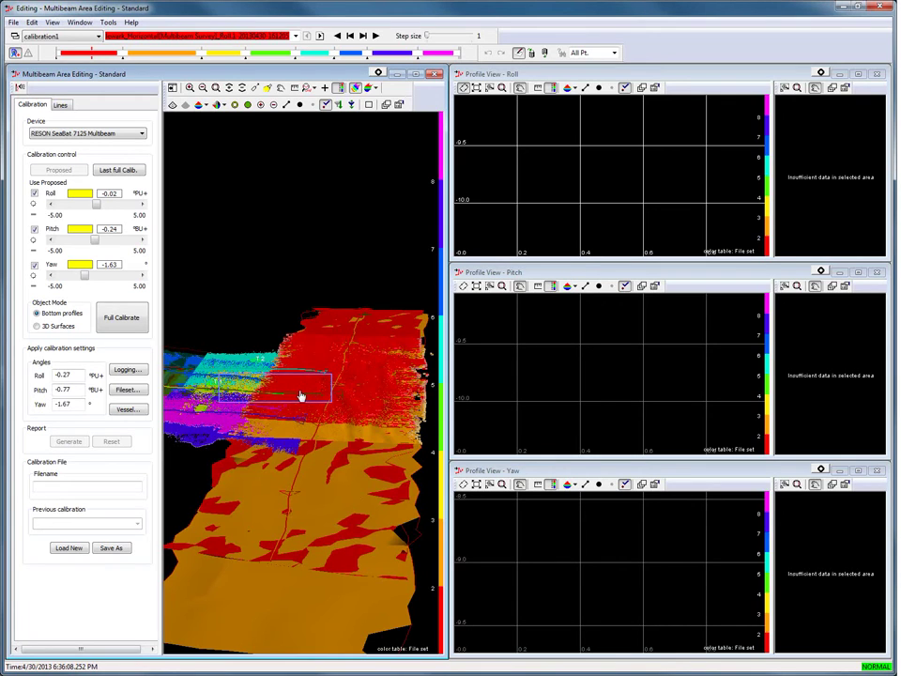
pyautogui.moveTo(277, 394); pyautogui.dragTo(416, 403)
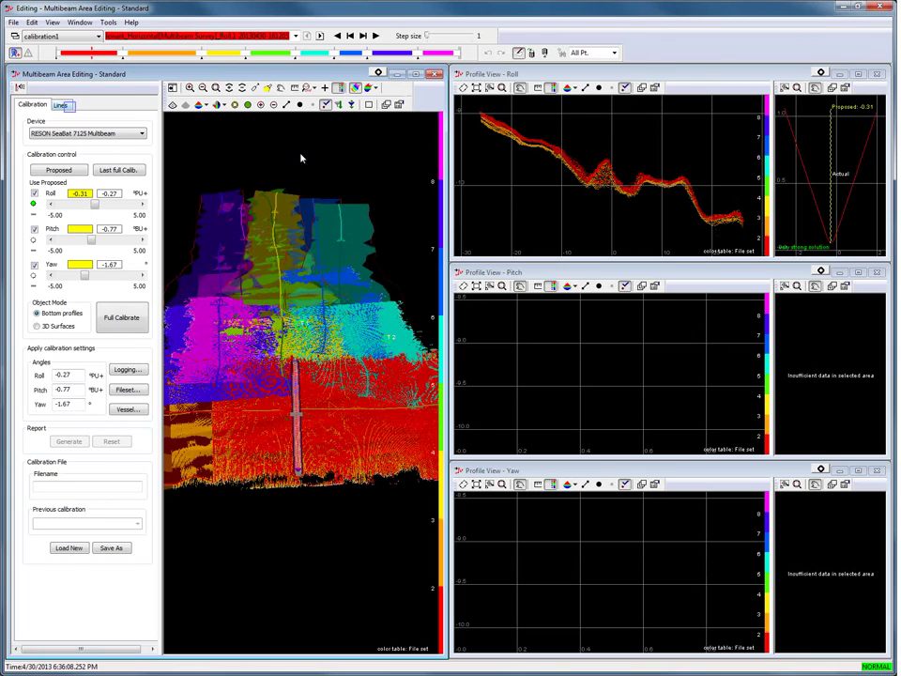
# - Check the lines assigned to the roll, pitch and yaw calibration, and colour the soundings by Depth
pyautogui.click(62, 105)
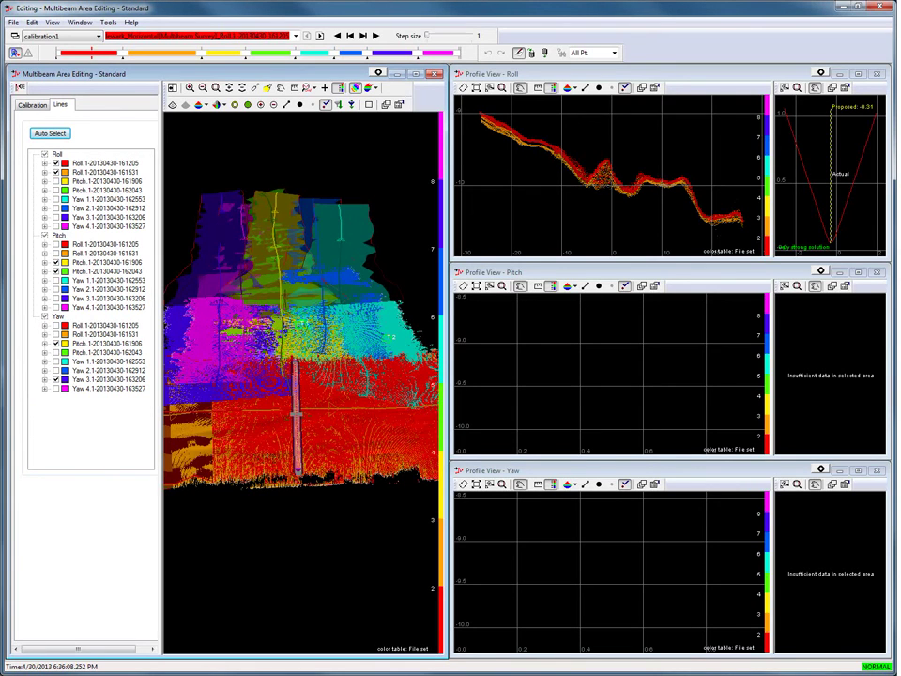
pyautogui.moveTo(254, 211); pyautogui.dragTo(251, 181)
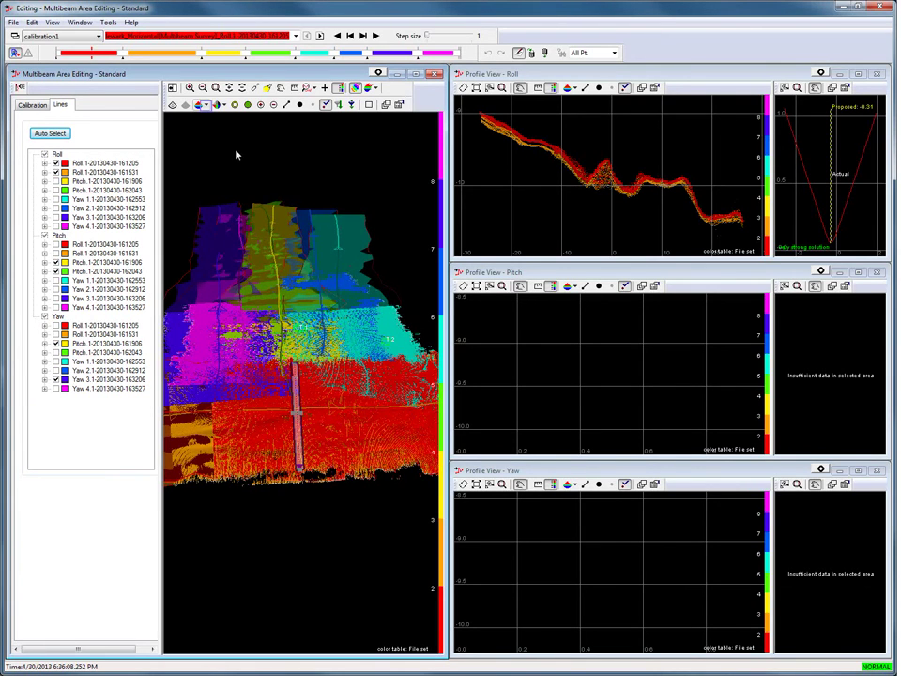
pyautogui.click(206, 106)
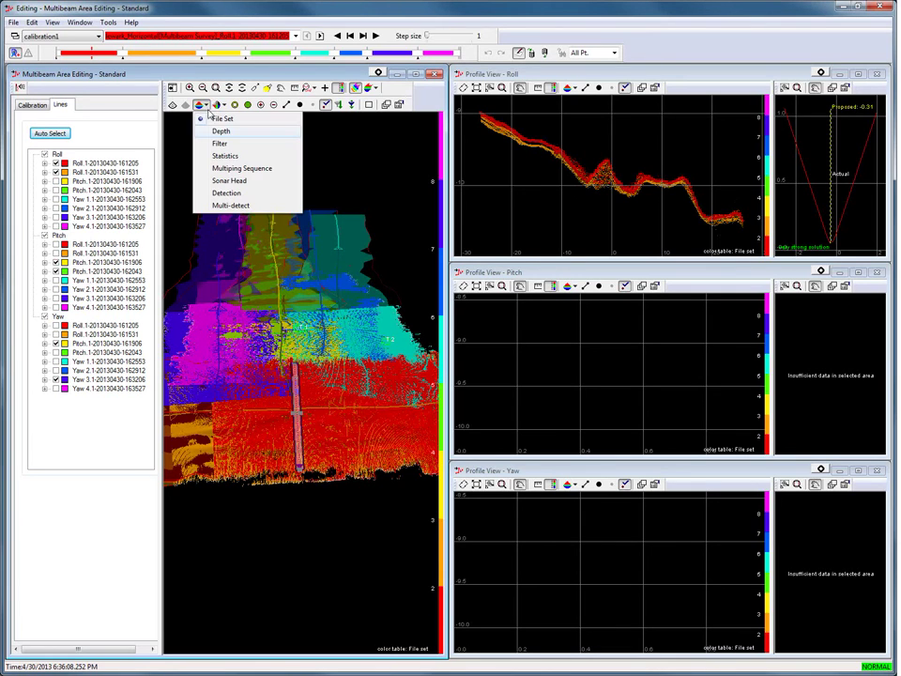
pyautogui.press('Return')
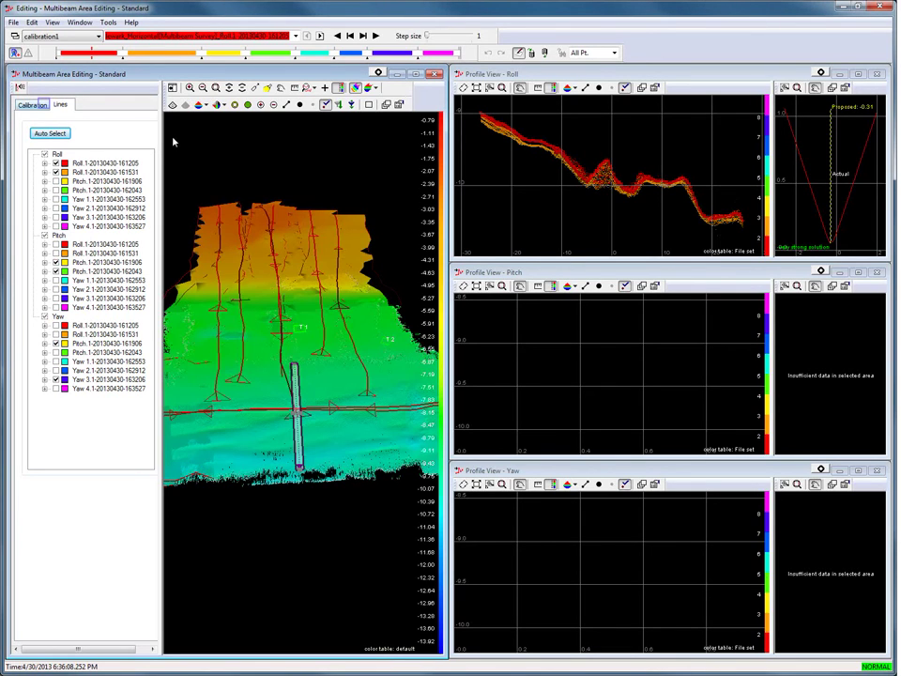
# - Define the pitch calibration profile up the slope along the Pitch.1 lines and shift it to either side of the track
pyautogui.click(33, 104)
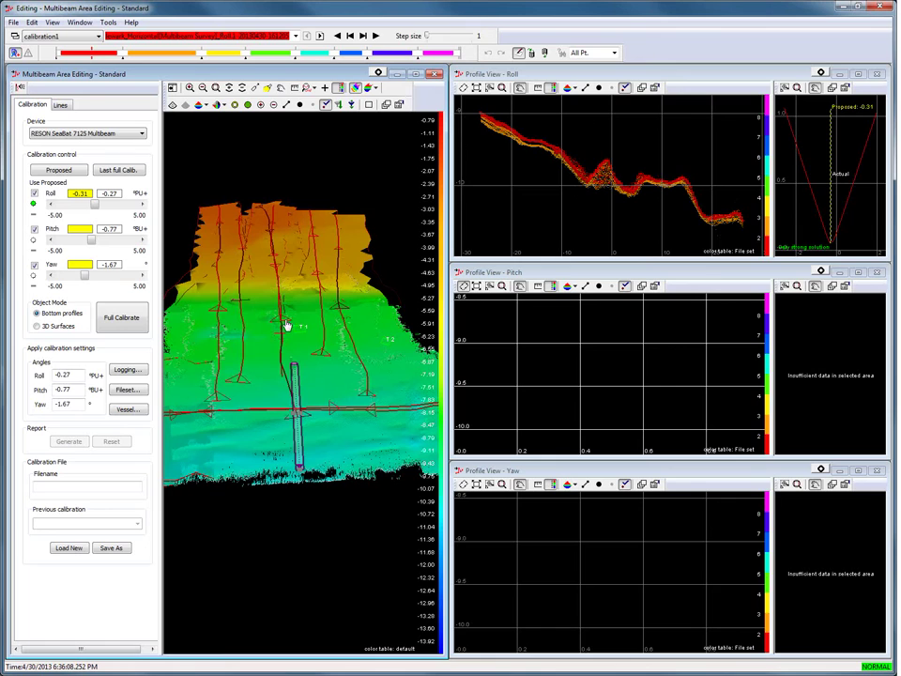
pyautogui.moveTo(282, 331); pyautogui.dragTo(276, 251)
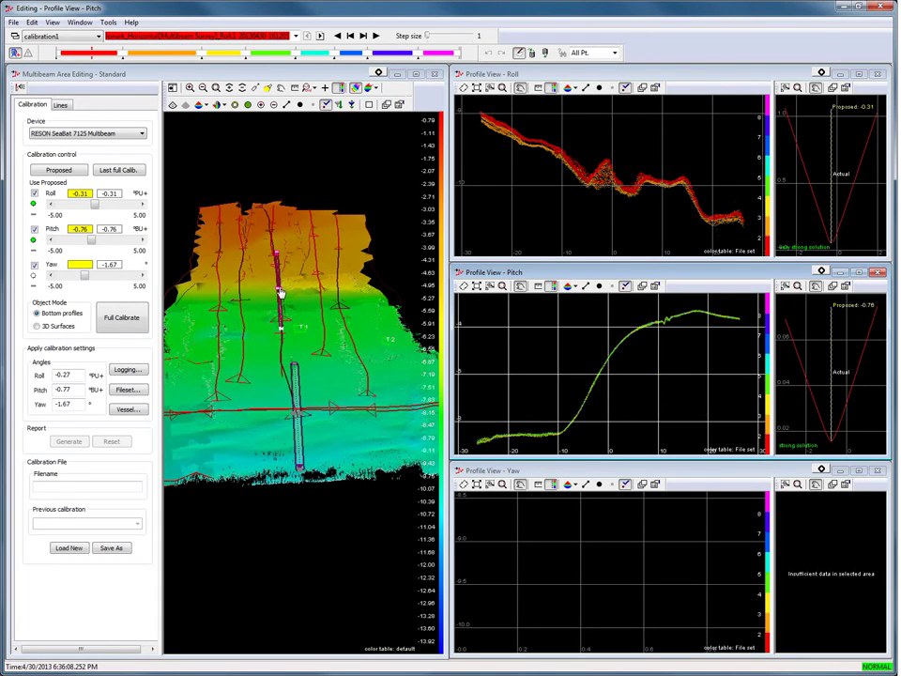
pyautogui.moveTo(280, 293); pyautogui.dragTo(294, 328)
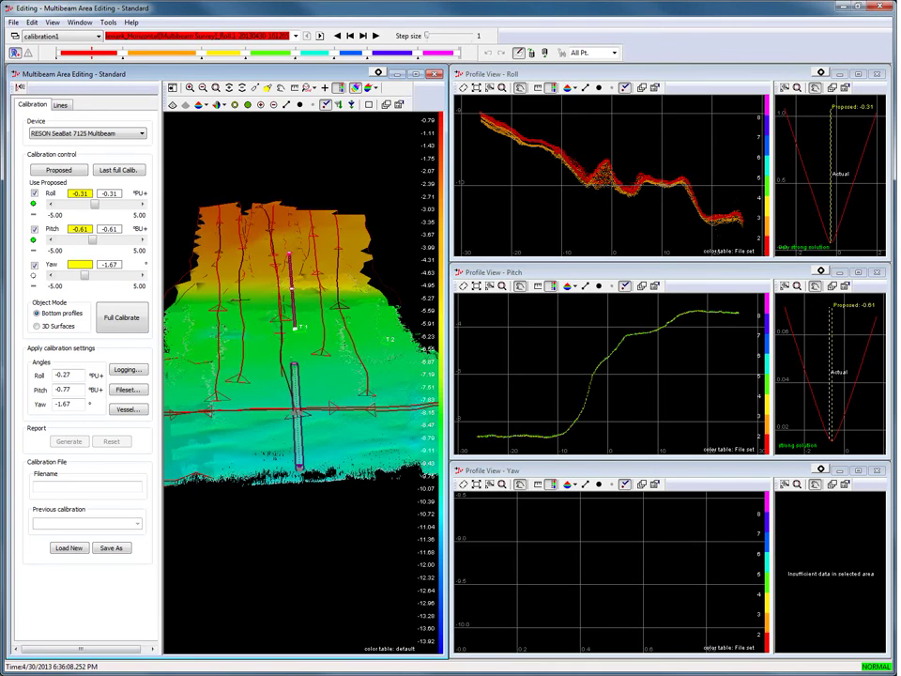
pyautogui.moveTo(295, 327); pyautogui.dragTo(263, 268)
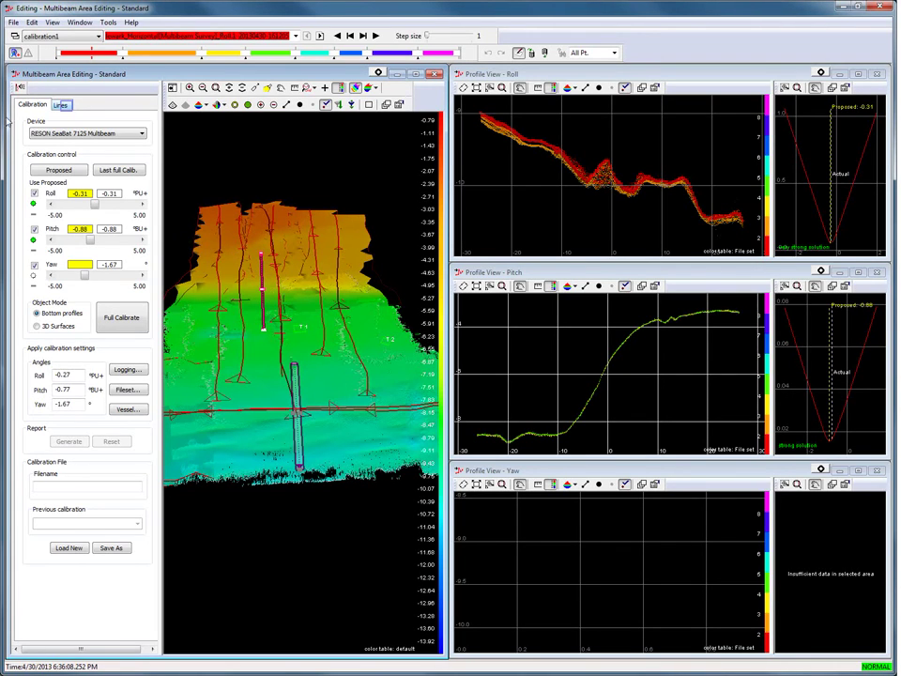
# - Define the yaw calibration profile up the slope in the overlap between the Yaw 1.1 and Yaw 2.1 lines
pyautogui.click(60, 104)
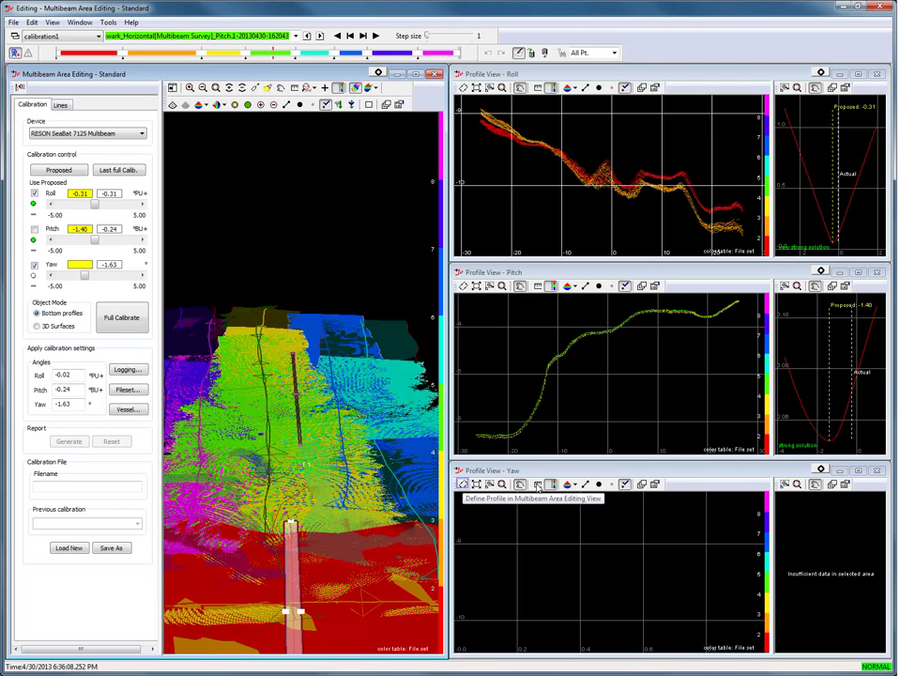
pyautogui.click(462, 484)
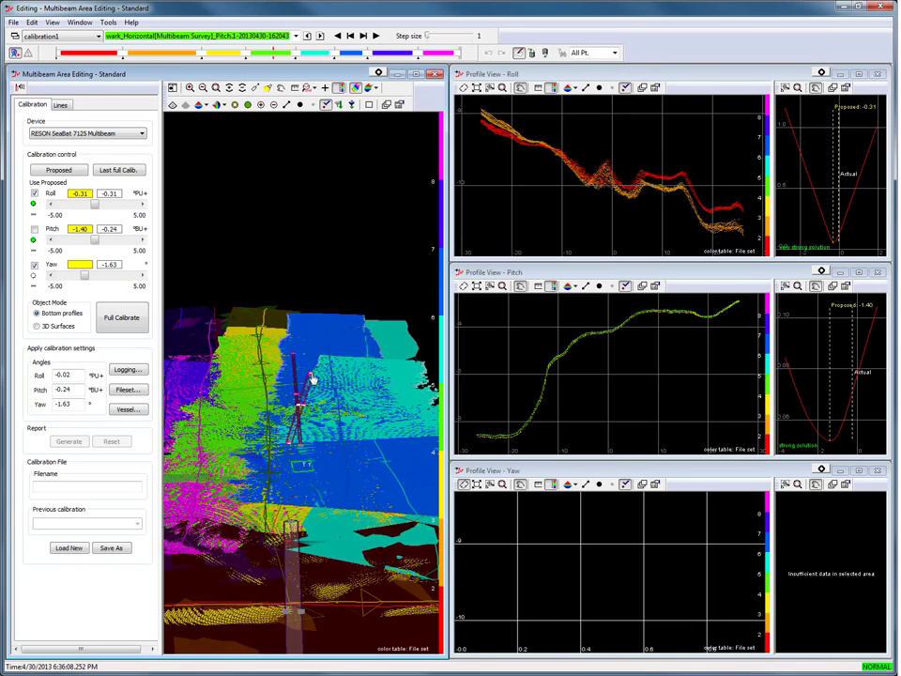
pyautogui.click(312, 378)
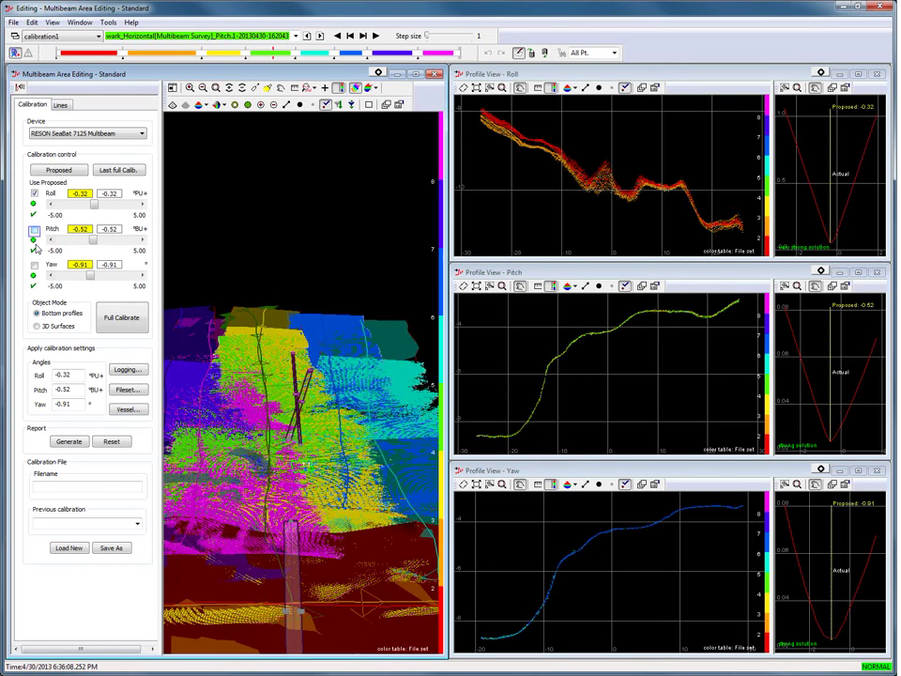
# - Enable the proposed values for pitch and yaw as well, and run a full calibration
pyautogui.click(35, 231)
pyautogui.click(33, 265)
pyautogui.click(122, 319)
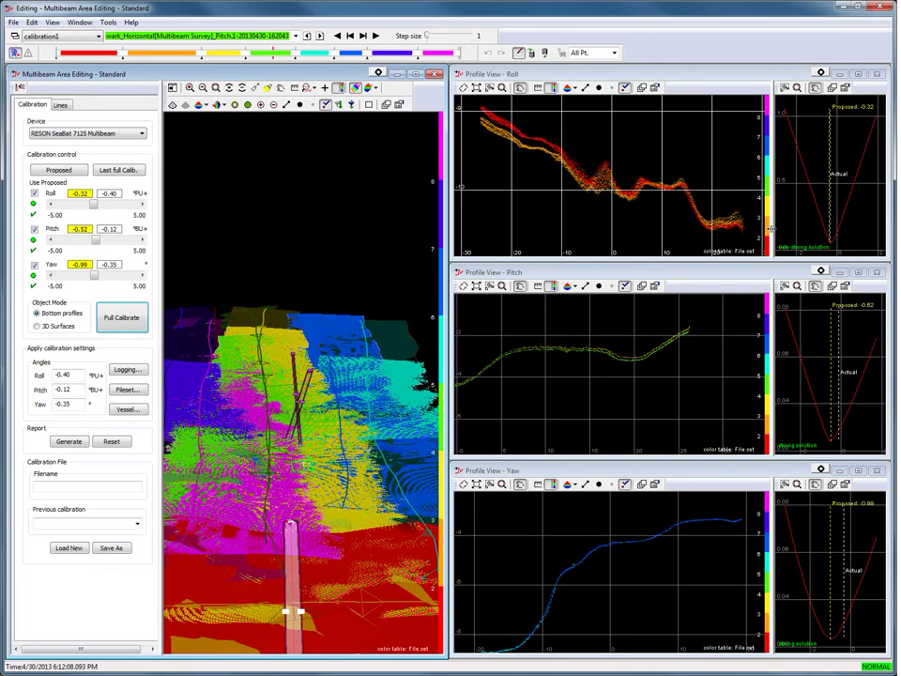
# - Manually adjust the roll angle to -0.27 and the pitch angle to -0.50 while comparing the soundings in their profiles
pyautogui.click(638, 208)
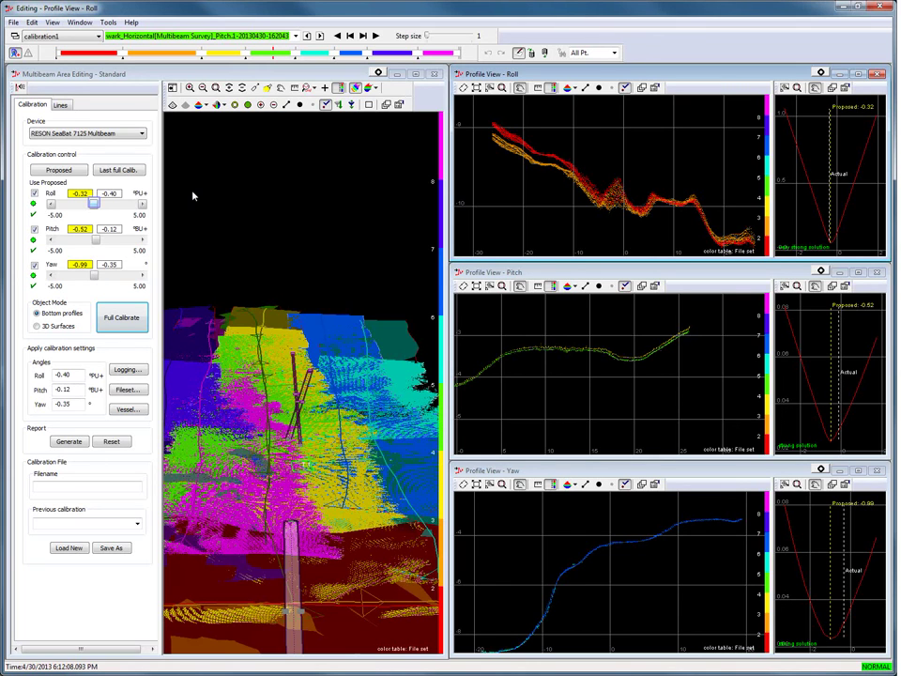
pyautogui.moveTo(93, 205); pyautogui.dragTo(95, 210)
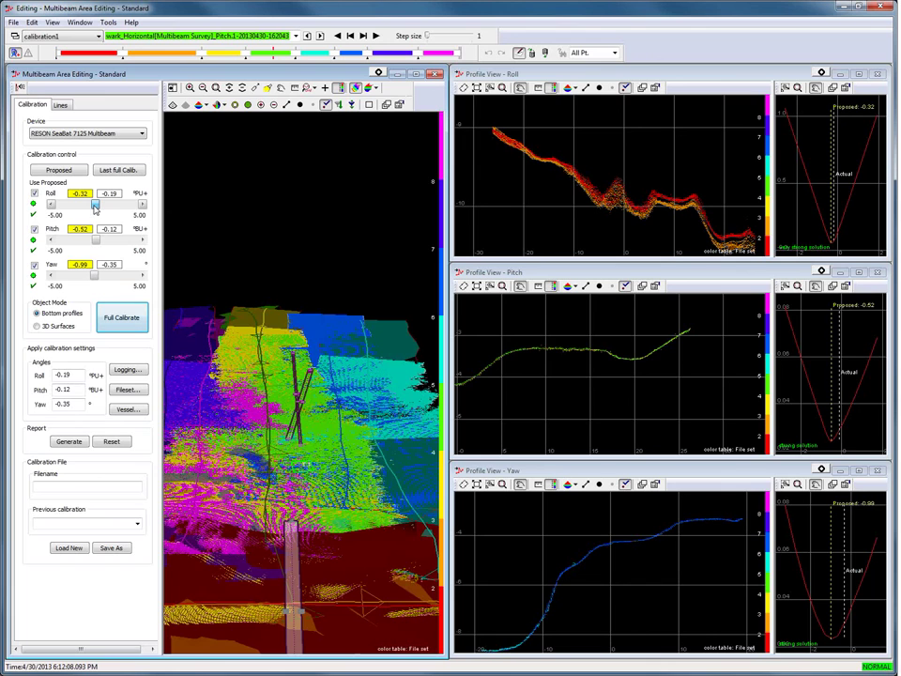
pyautogui.moveTo(95, 210); pyautogui.dragTo(95, 208)
pyautogui.click(582, 375)
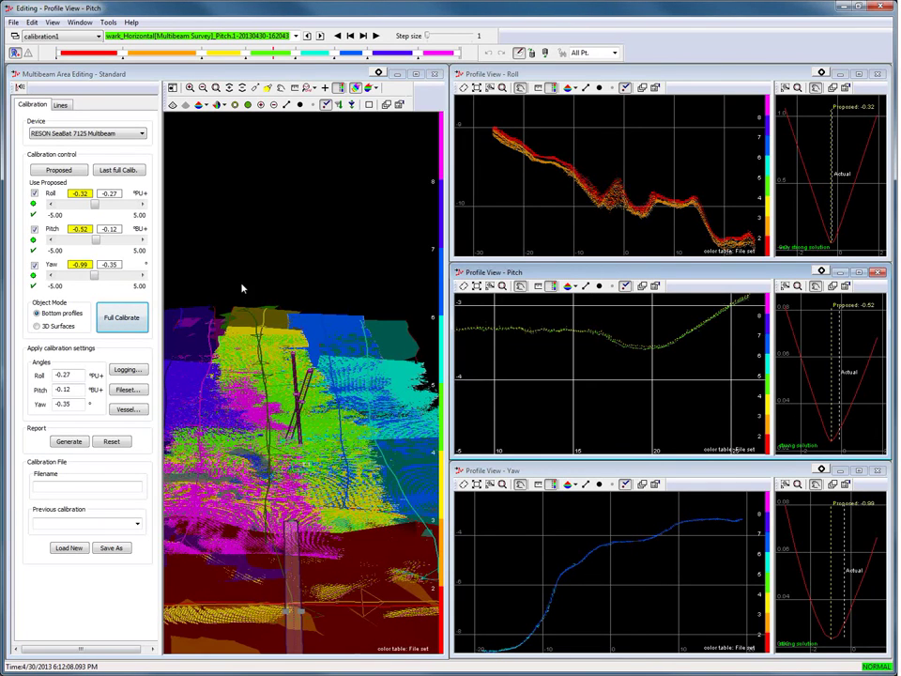
pyautogui.moveTo(94, 242)
pyautogui.mouseDown()
pyautogui.moveTo(79, 245)
pyautogui.moveTo(93, 252)
pyautogui.mouseUp()
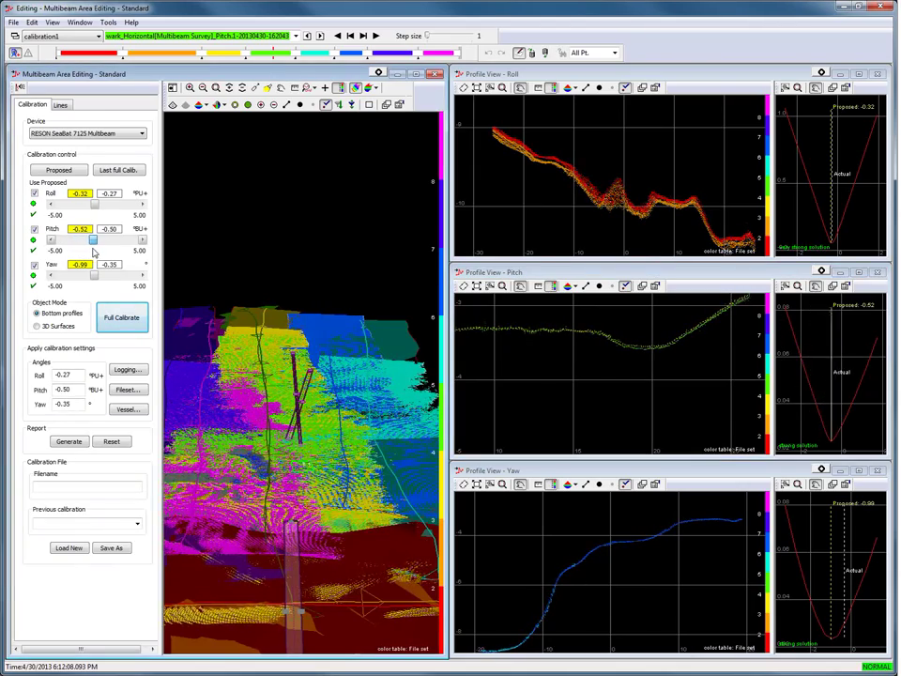
# - Inspect the yaw profile up close, and view the vessel files to which the calibration angles can be applied
pyautogui.click(619, 539)
pyautogui.scroll(3, 617, 543)
pyautogui.click(127, 409)
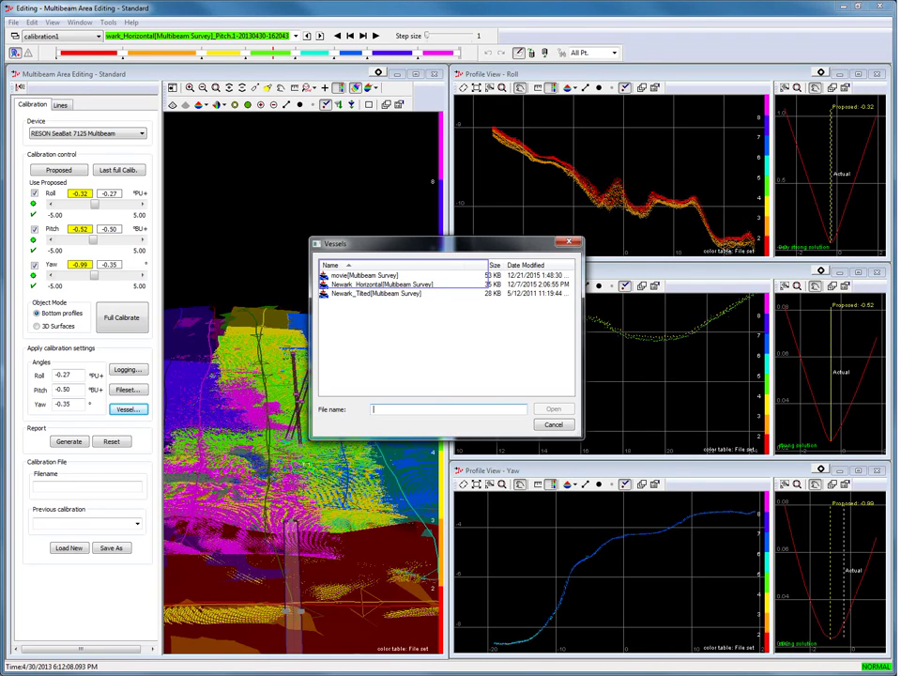
pyautogui.press('Return')
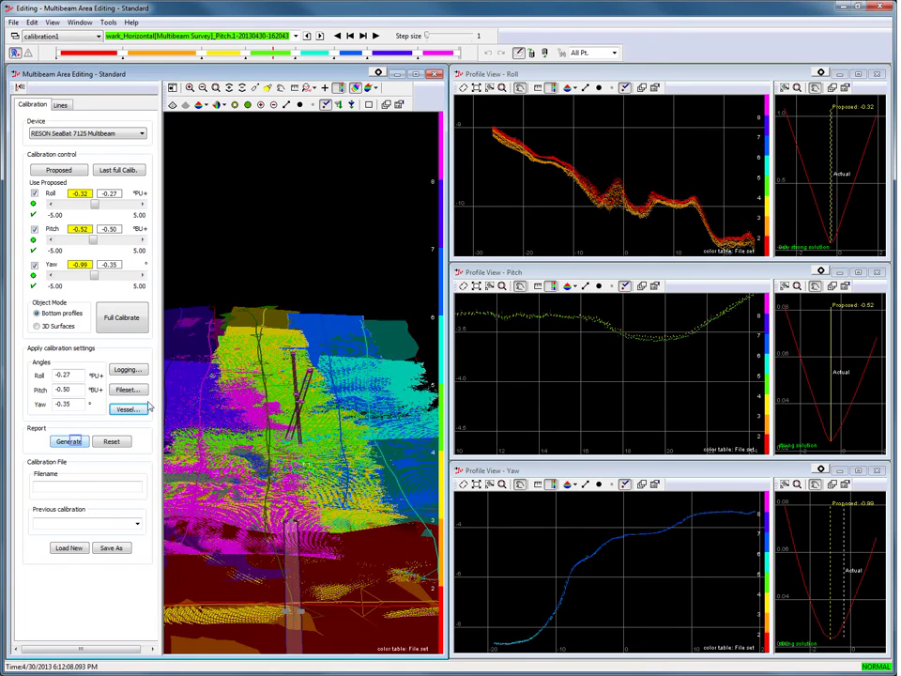
# - Generate the multibeam calibration report, maximize it, and review its summary and its roll, pitch and yaw results
pyautogui.click(70, 441)
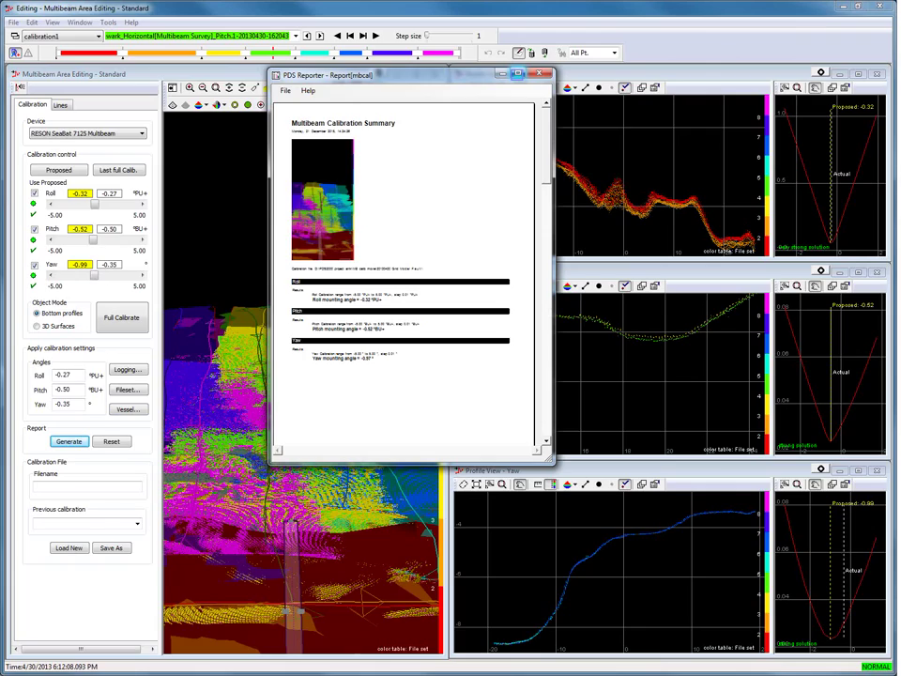
pyautogui.click(516, 73)
pyautogui.scroll(4, 458, 315)
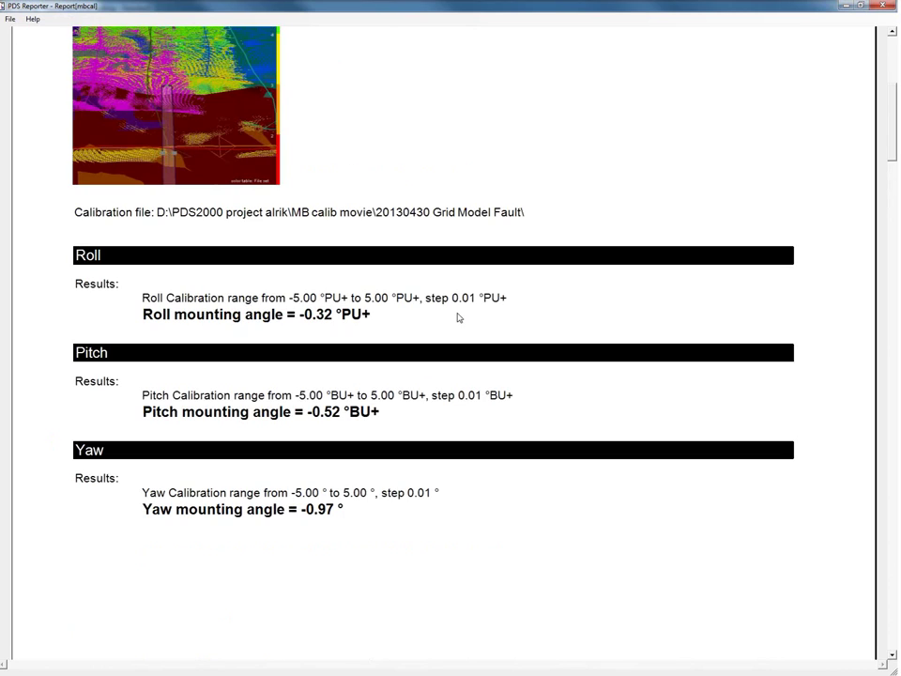
pyautogui.scroll(-10, 593, 322)
pyautogui.scroll(-8, 593, 324)
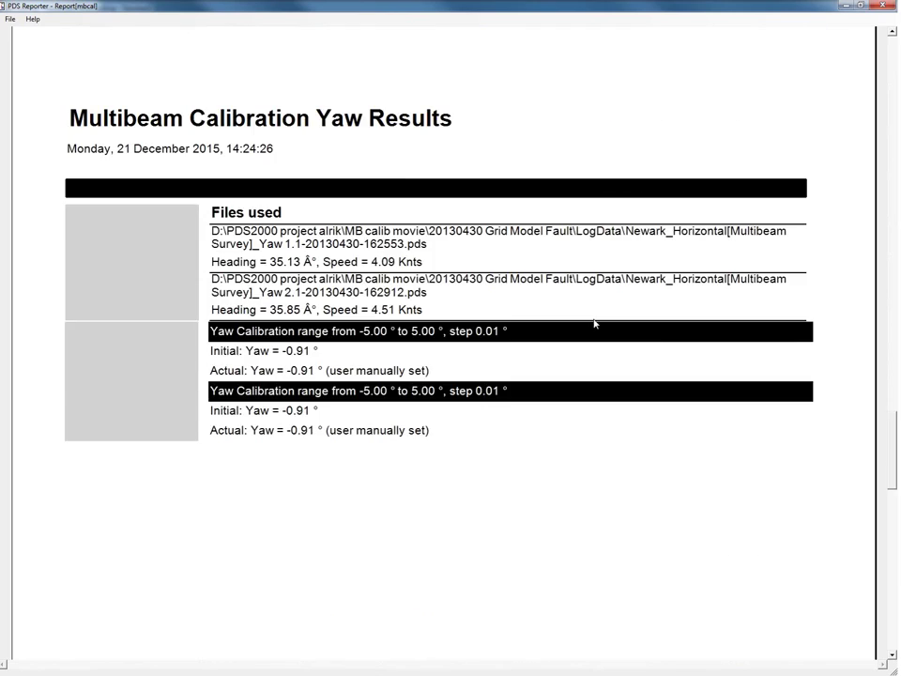
pyautogui.scroll(15, 593, 323)
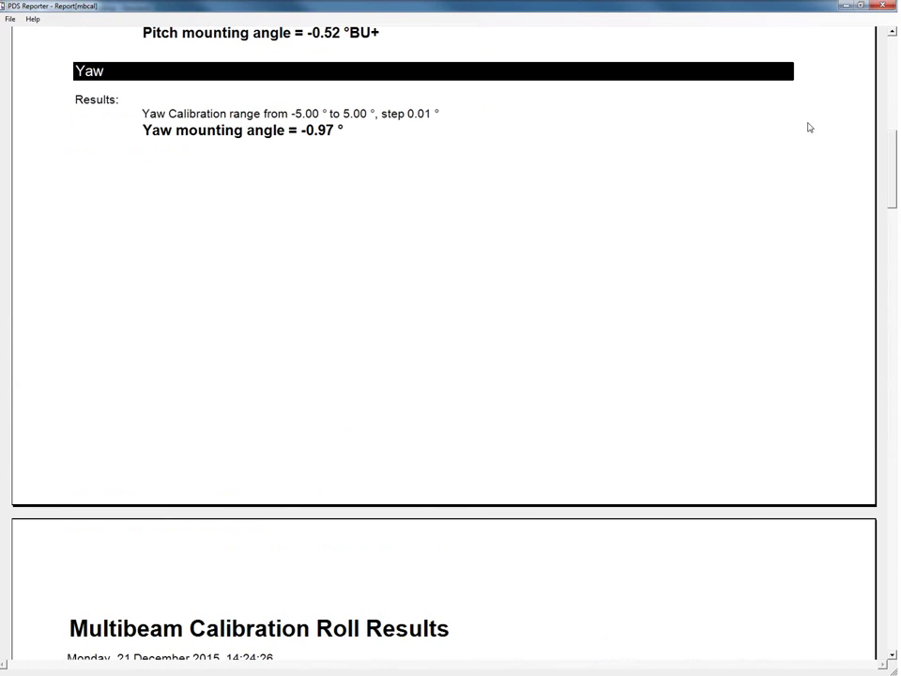